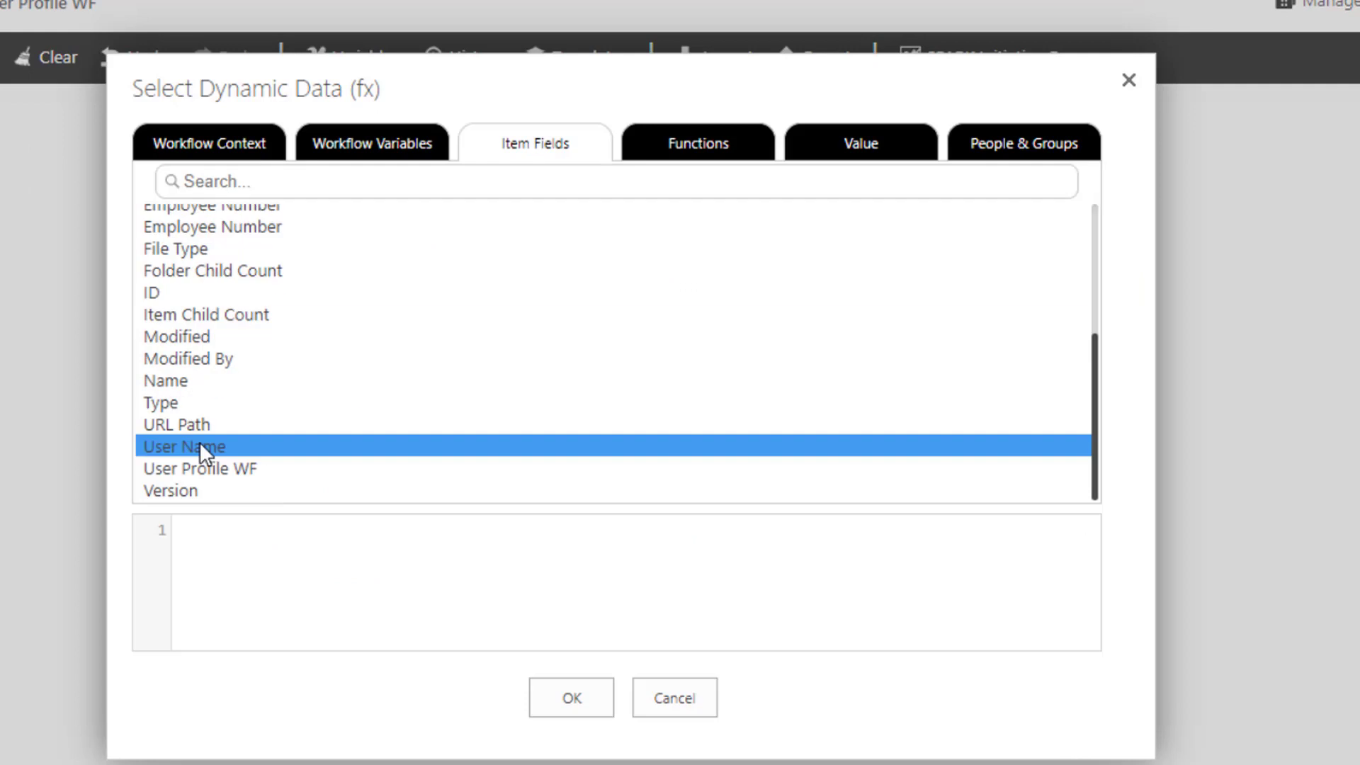
- Use the User Name item field as the activity's users and store the FirstName property in FirstNameVariable
double_click(200, 449)
click(566, 700)
click(382, 542)
click(382, 184)
click(715, 539)
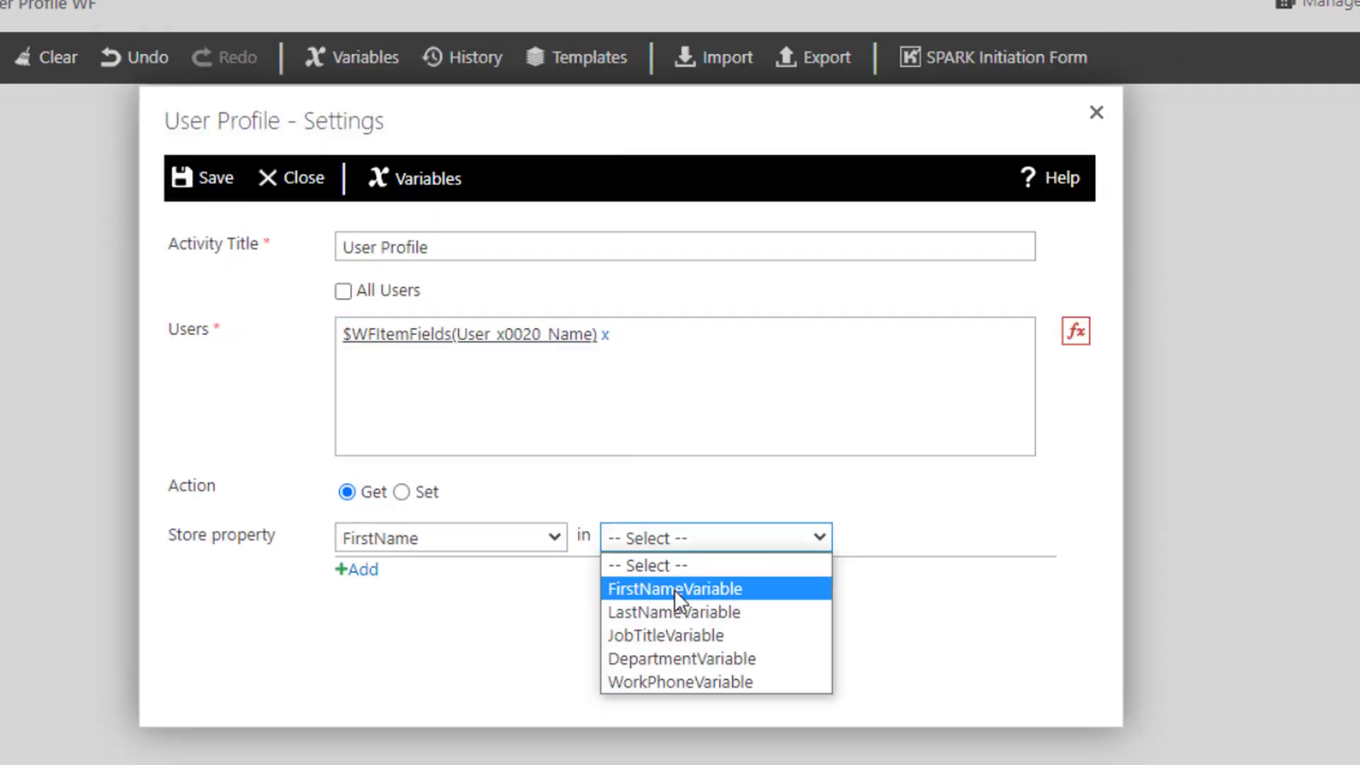
click(676, 588)
- Add a second stored property row to the User Profile activity and choose its profile property
click(362, 570)
click(385, 572)
click(386, 263)
click(715, 571)
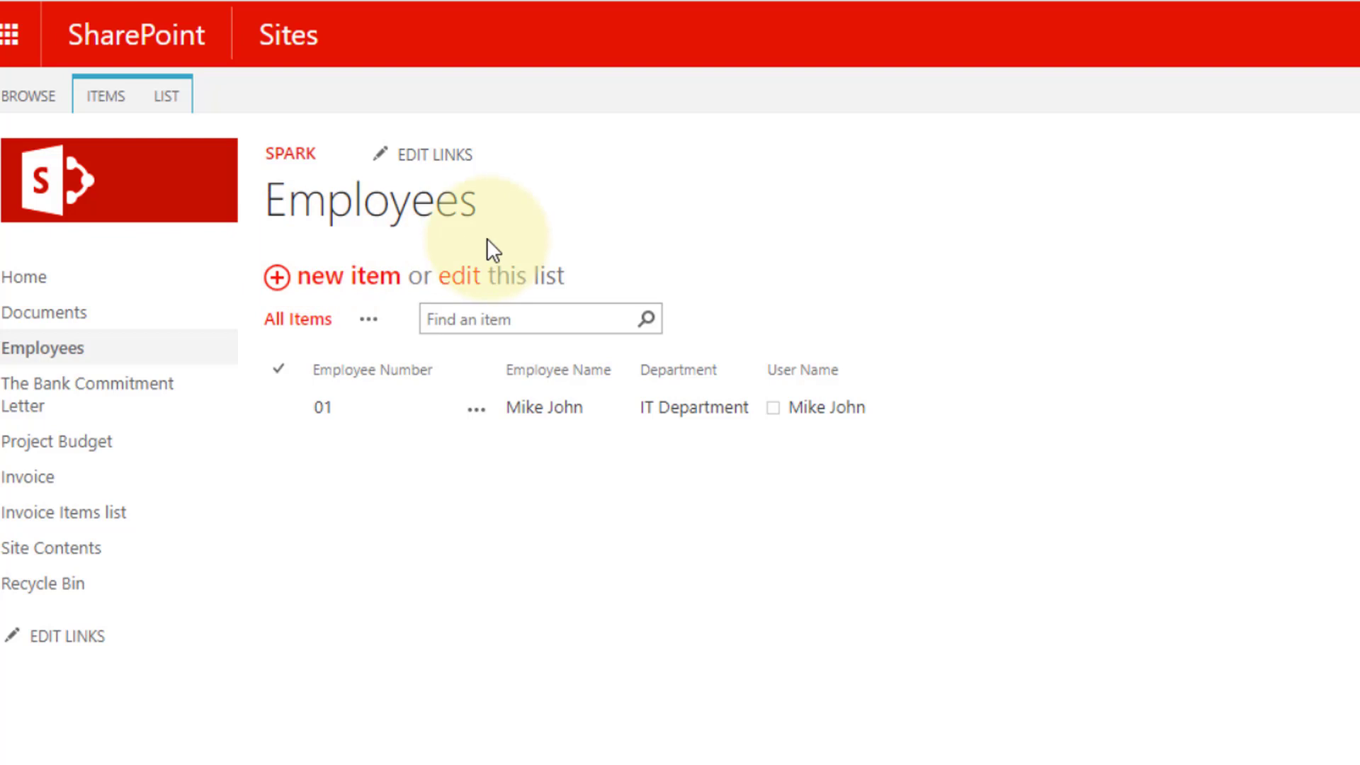
- Create a new SPARK workflow for the Employees list
click(169, 97)
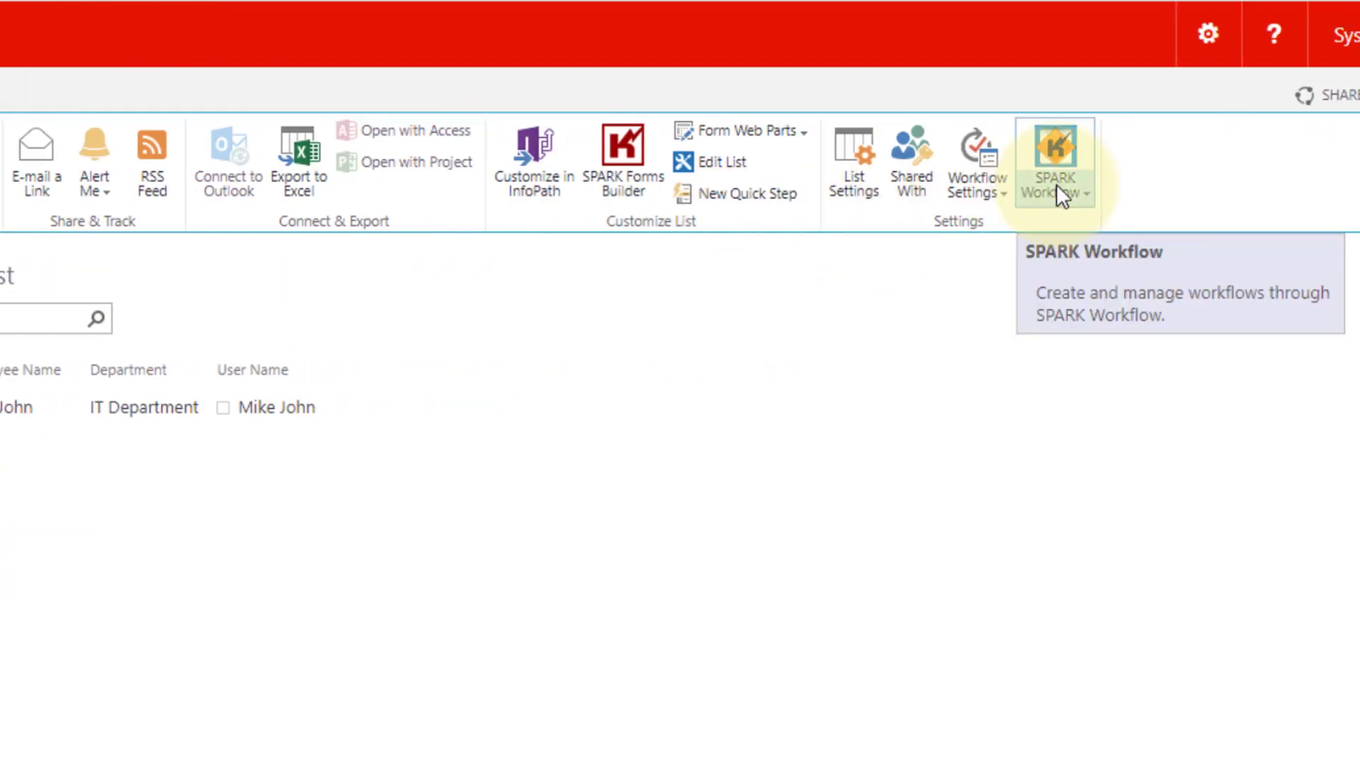
click(1056, 185)
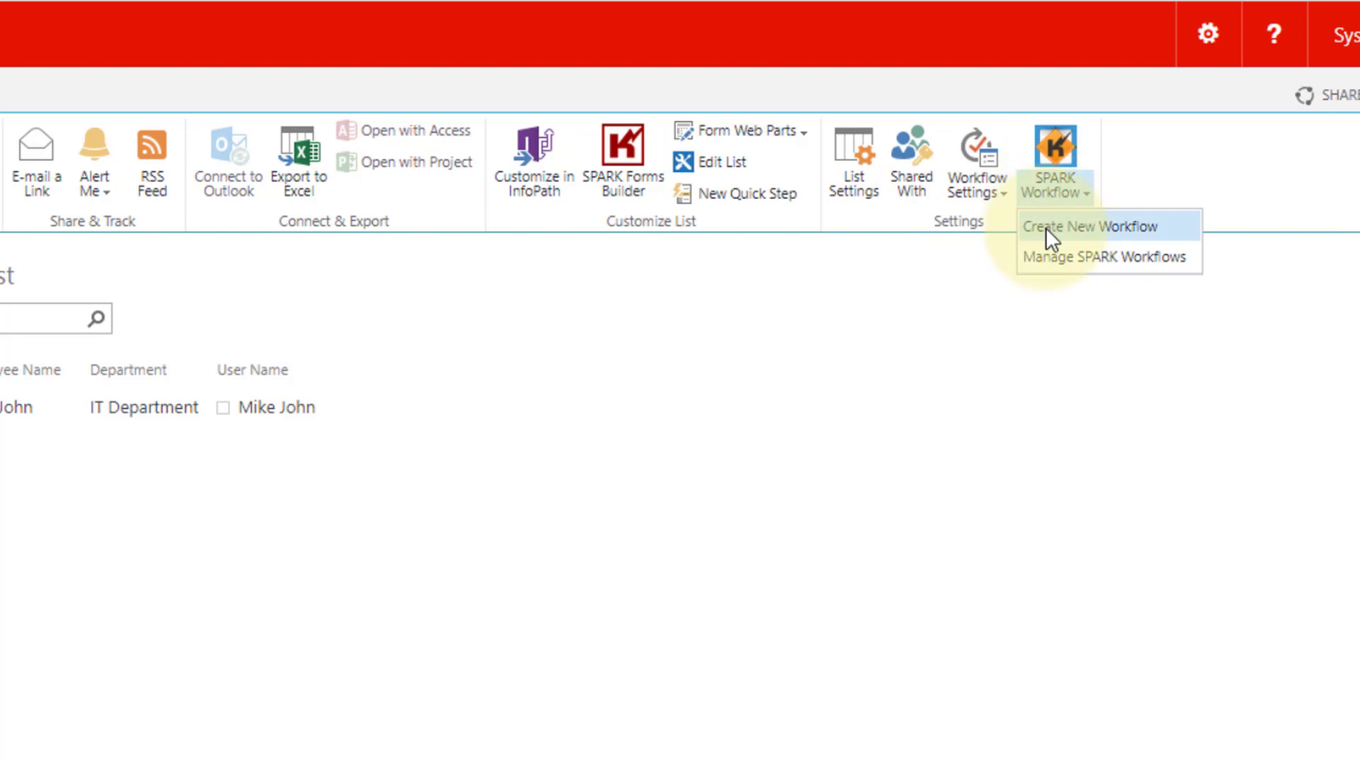
click(1045, 227)
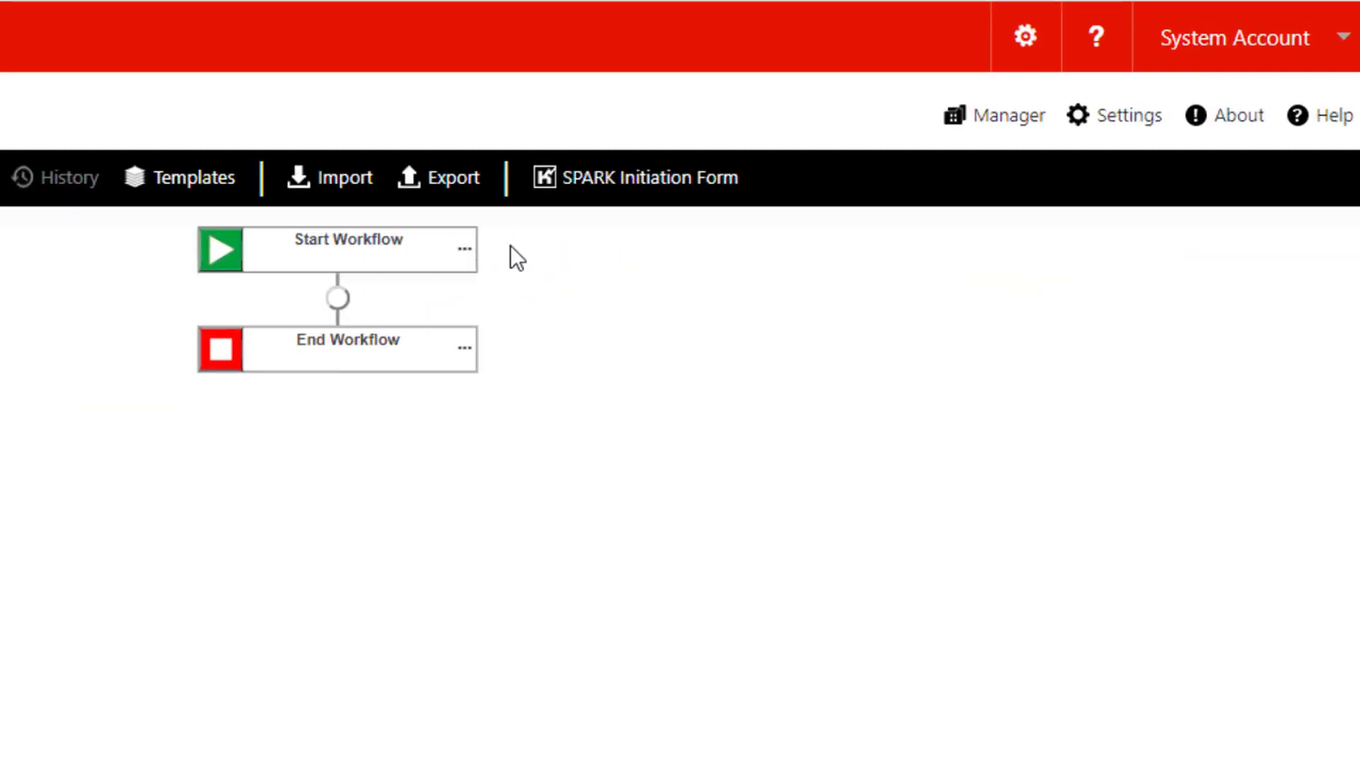
- Set the workflow's title and description to User Profile WF and save its settings
click(1154, 85)
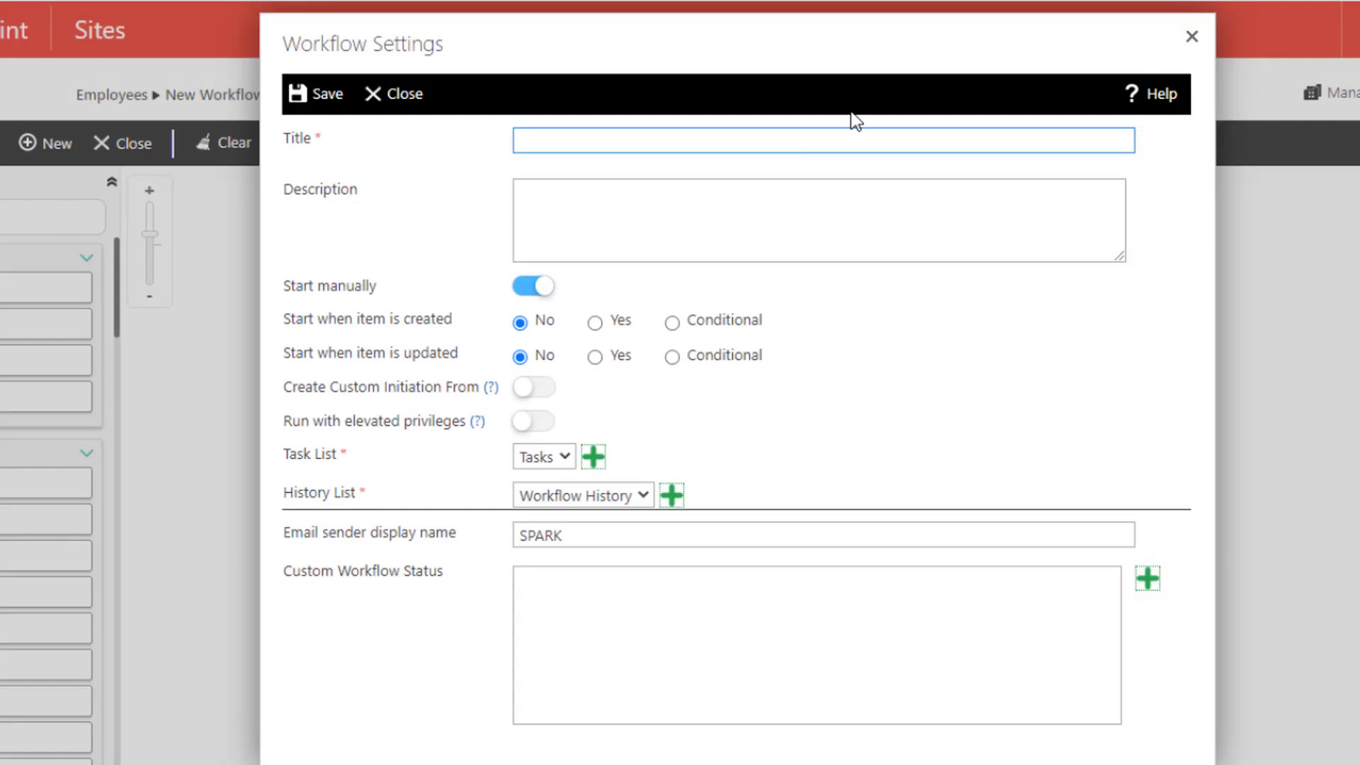
text(use)
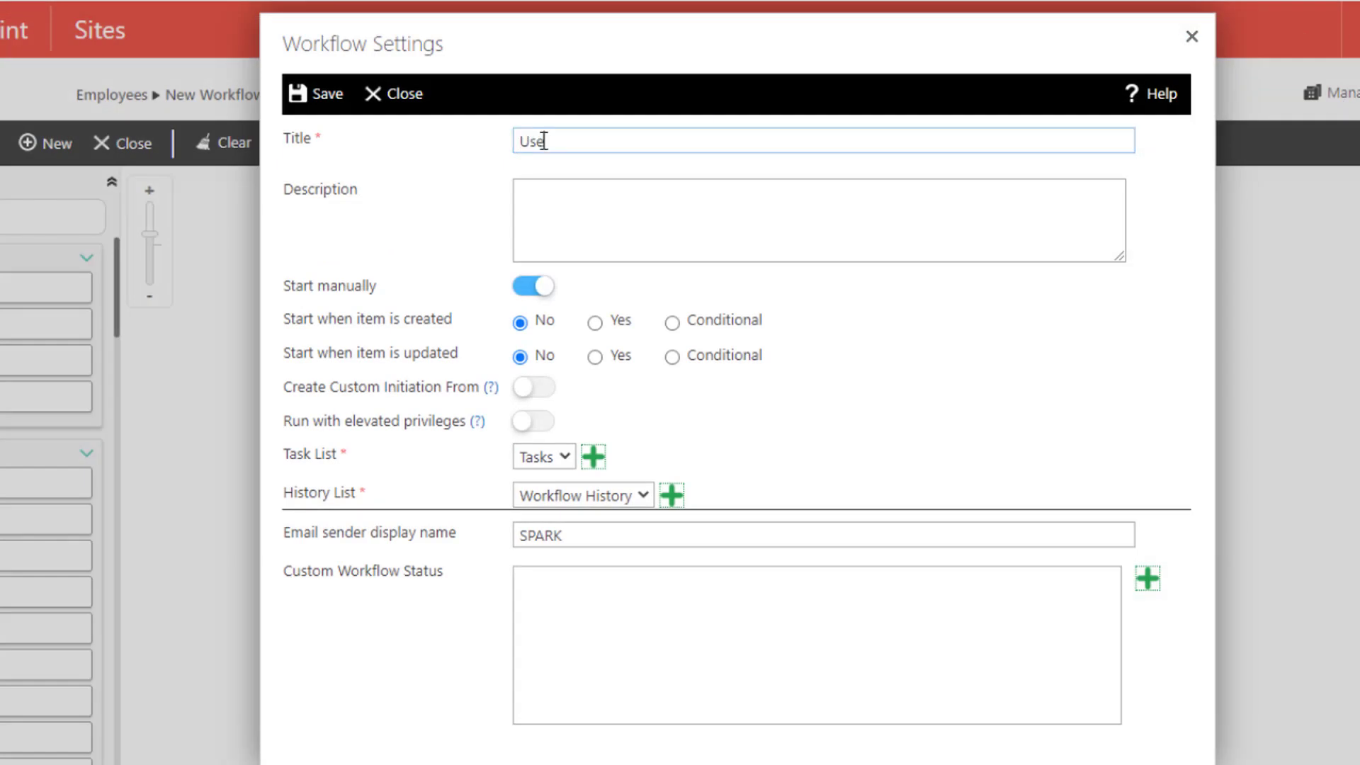
text(r Profile WF)
click(519, 190)
text(User Profile WF)
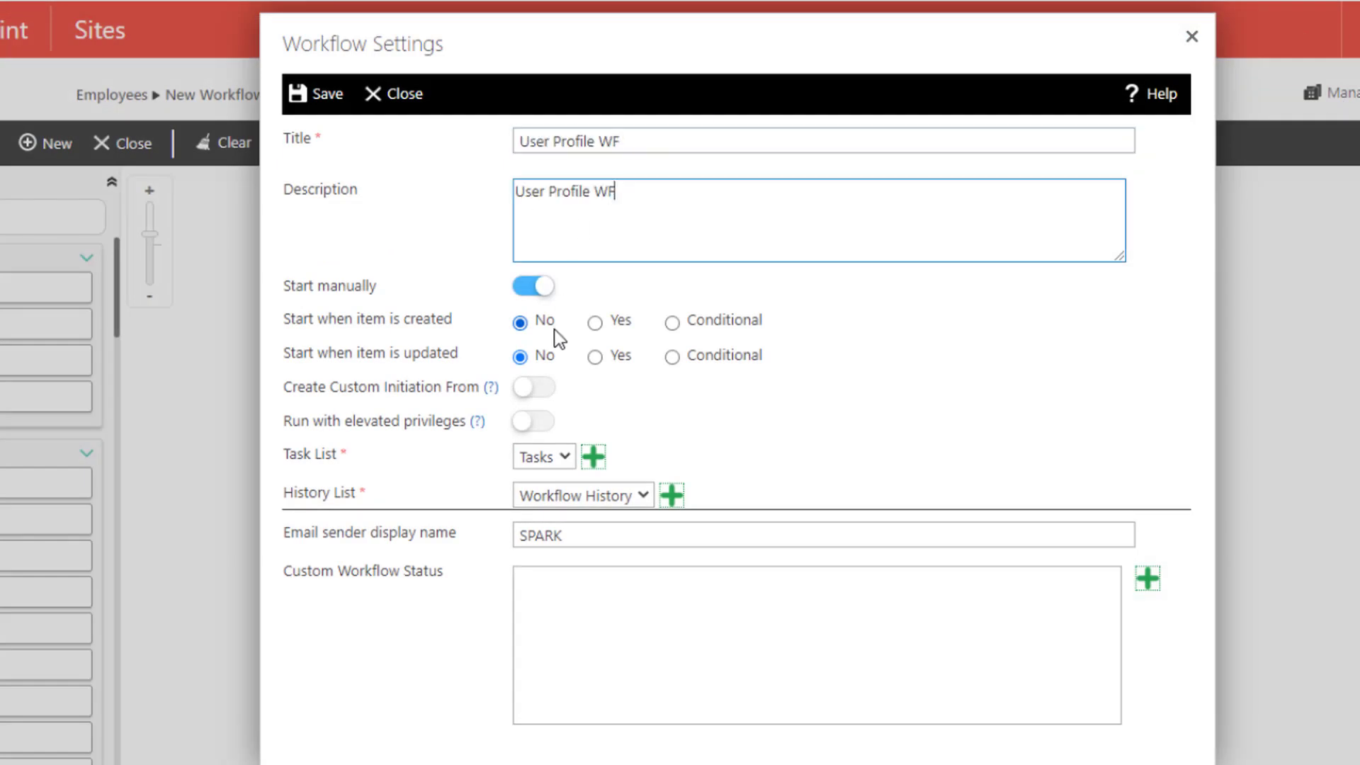
click(319, 98)
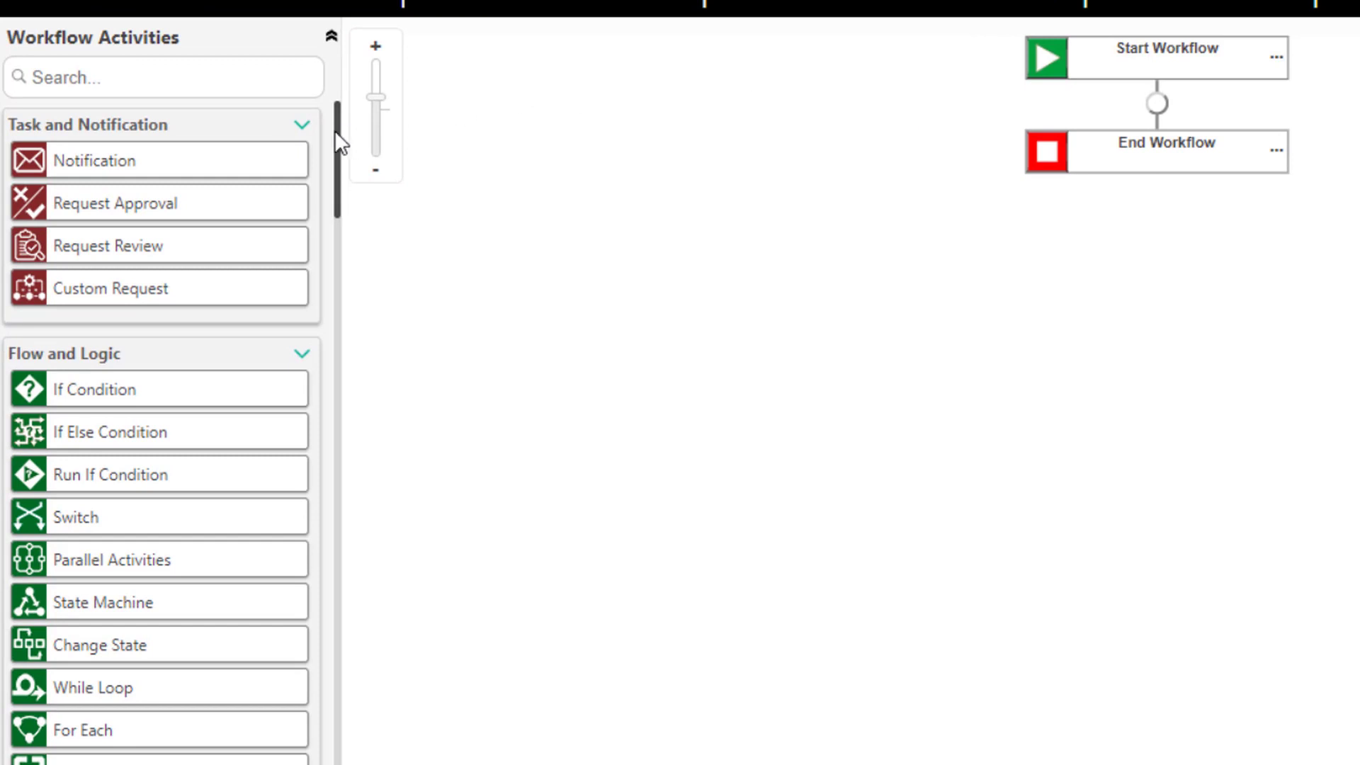
- Place a User Profile activity between Start Workflow and End Workflow and open its settings, keeping the title User Profile
drag(337, 139, 352, 537)
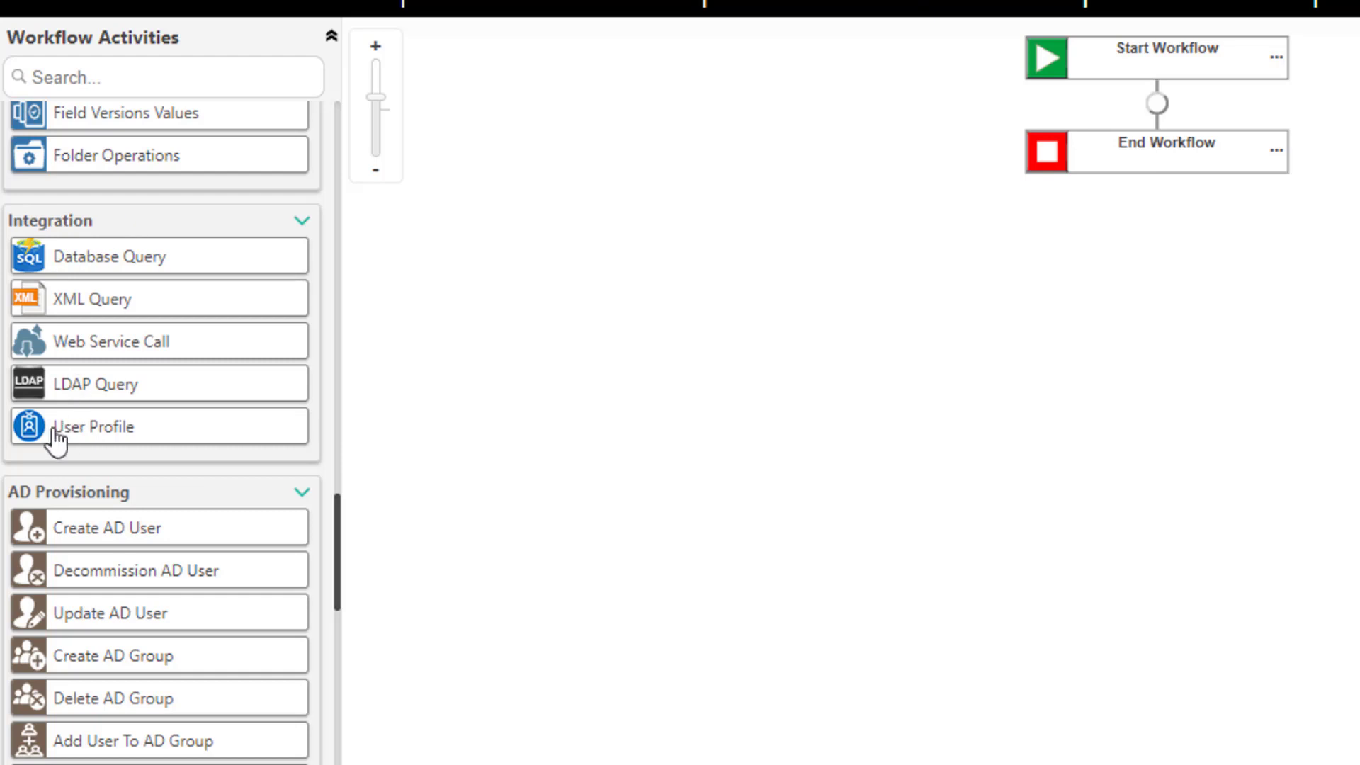
drag(56, 443, 1138, 164)
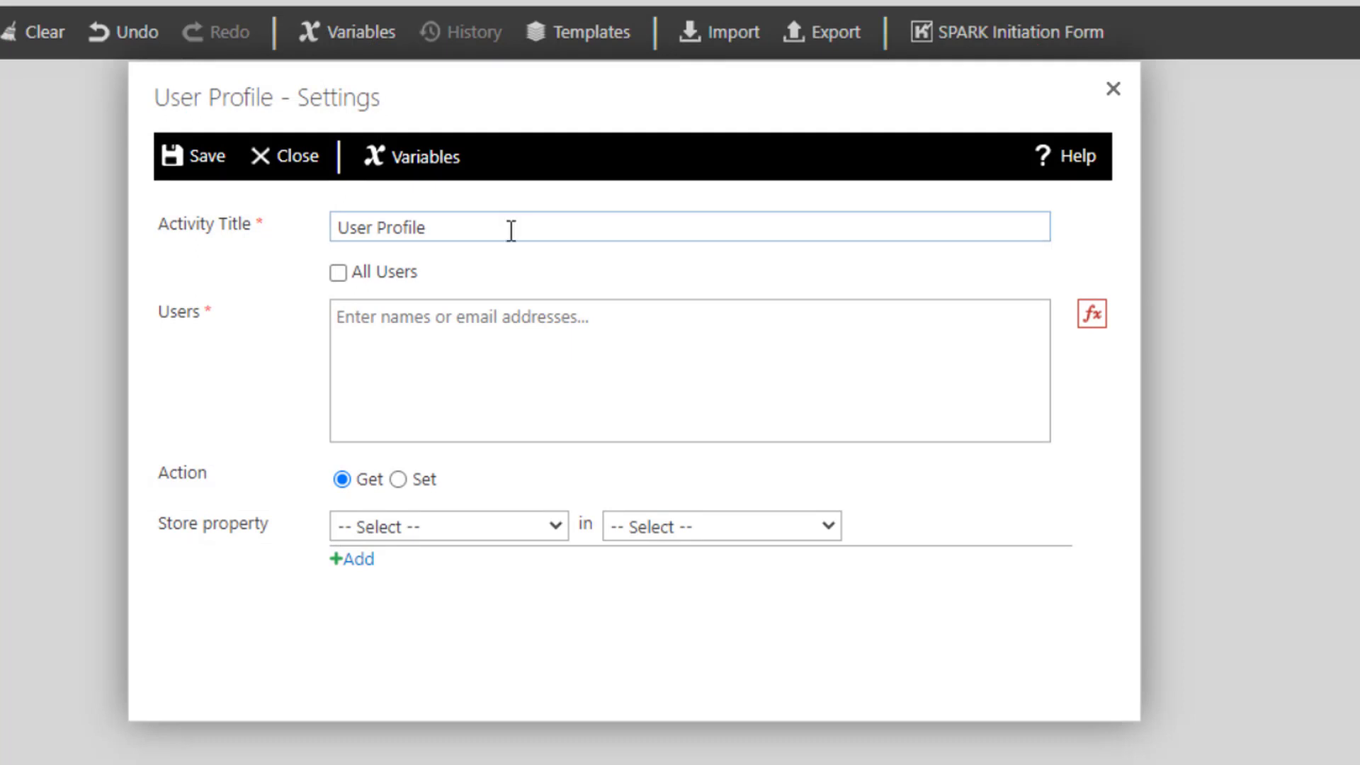
click(330, 227)
click(342, 227)
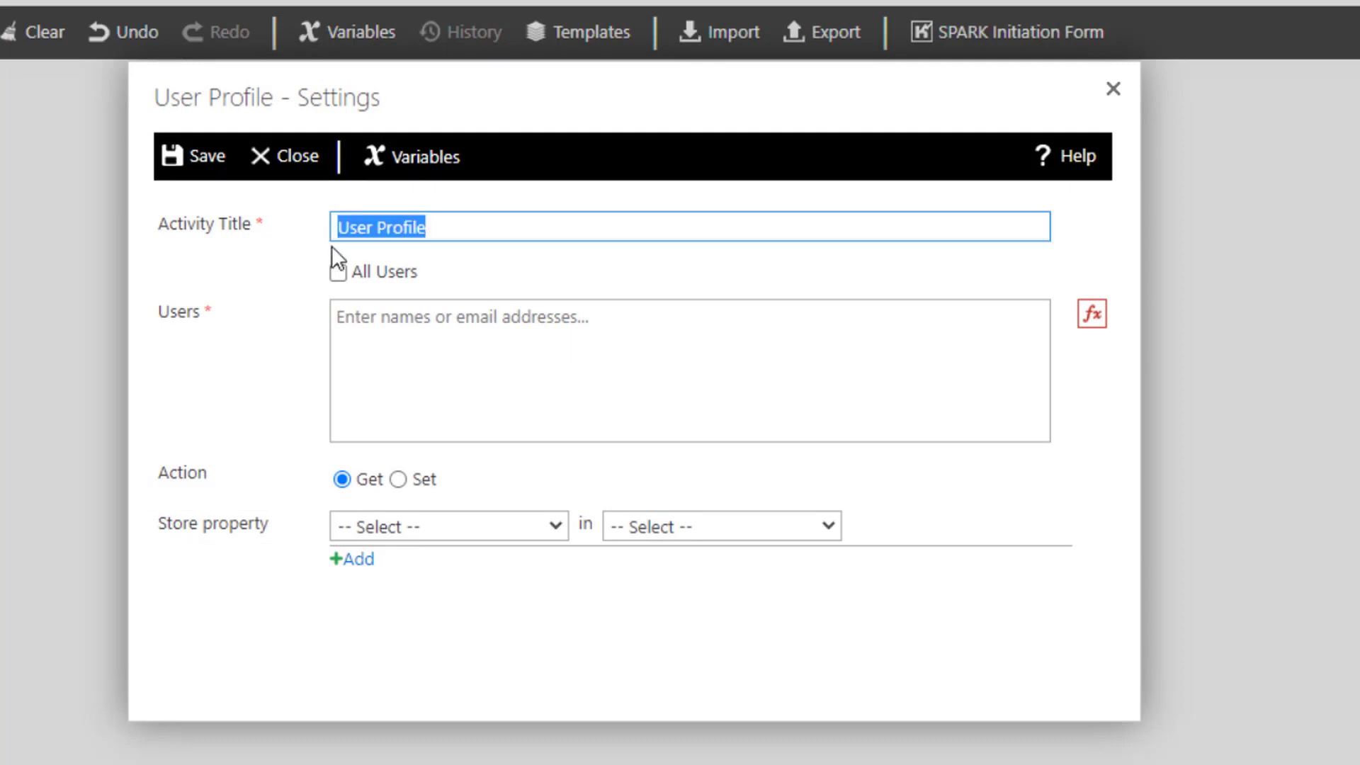
click(453, 228)
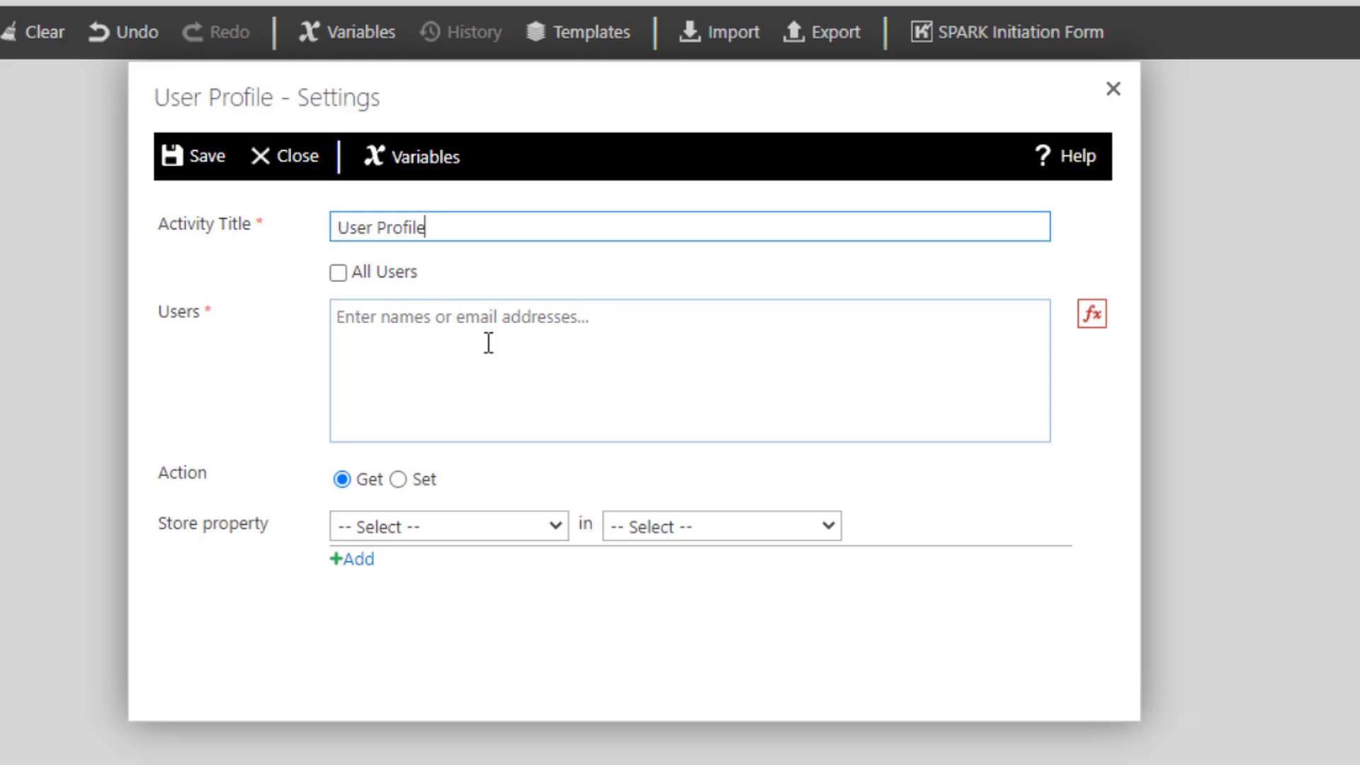
- Set the User Profile activity's users to the User Name item field as dynamic data
click(1093, 317)
click(532, 125)
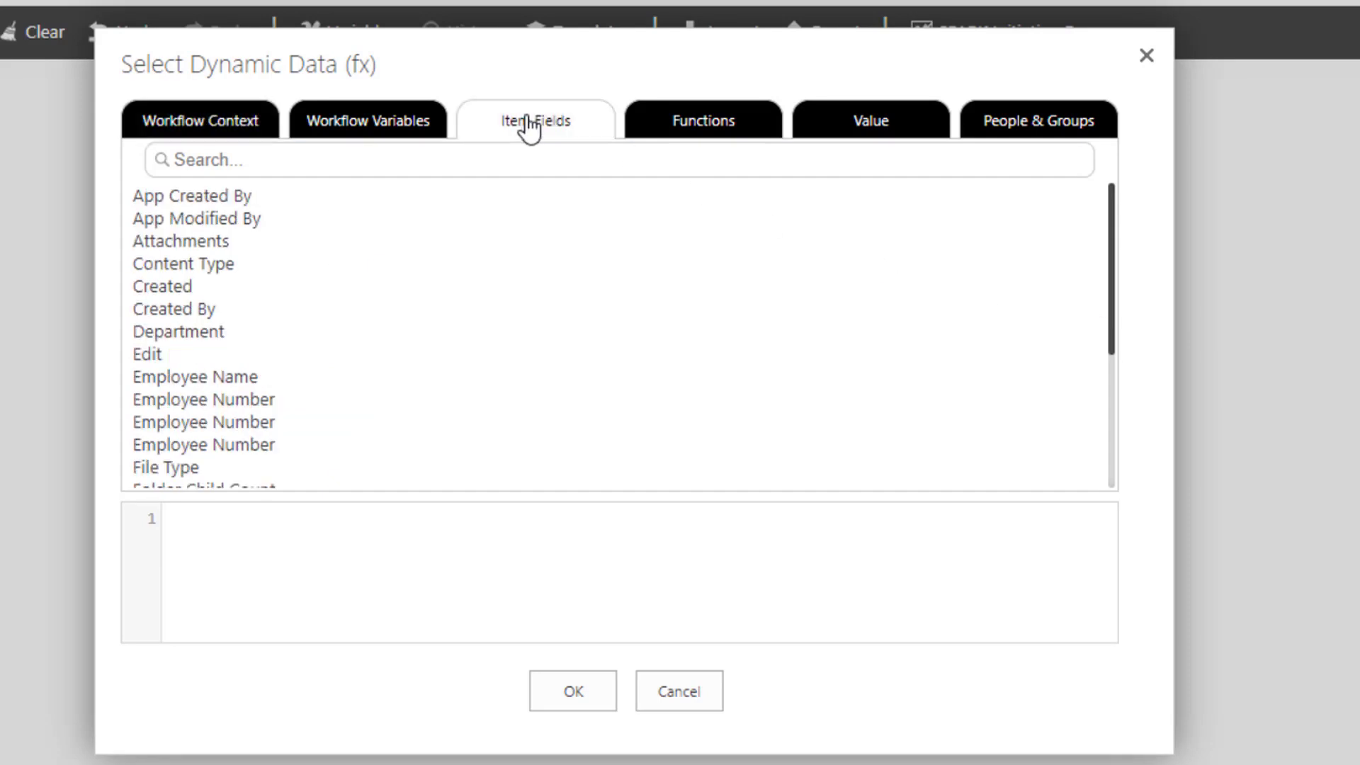
scroll(360, 361, down, 3)
click(163, 431)
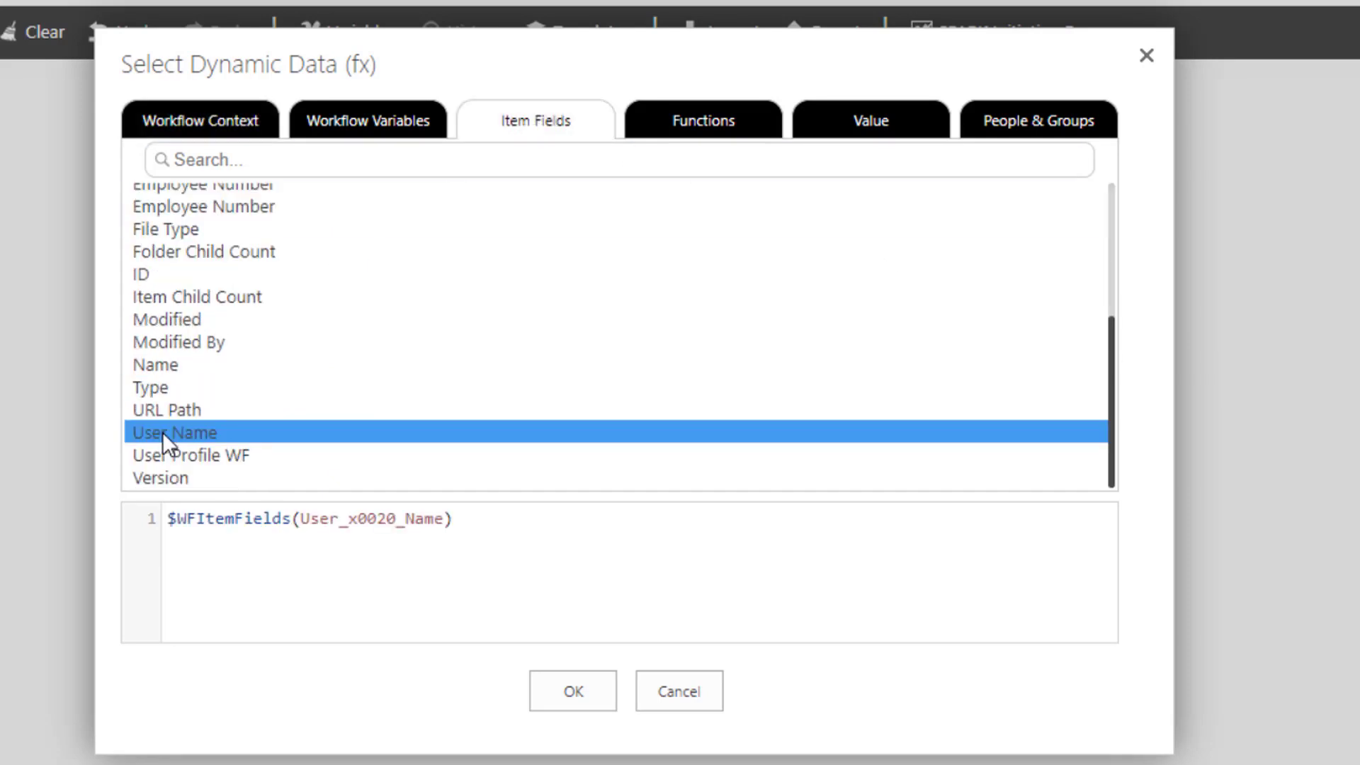
click(572, 691)
- Set the activity's action to Get and choose FirstName as the property to store
click(398, 480)
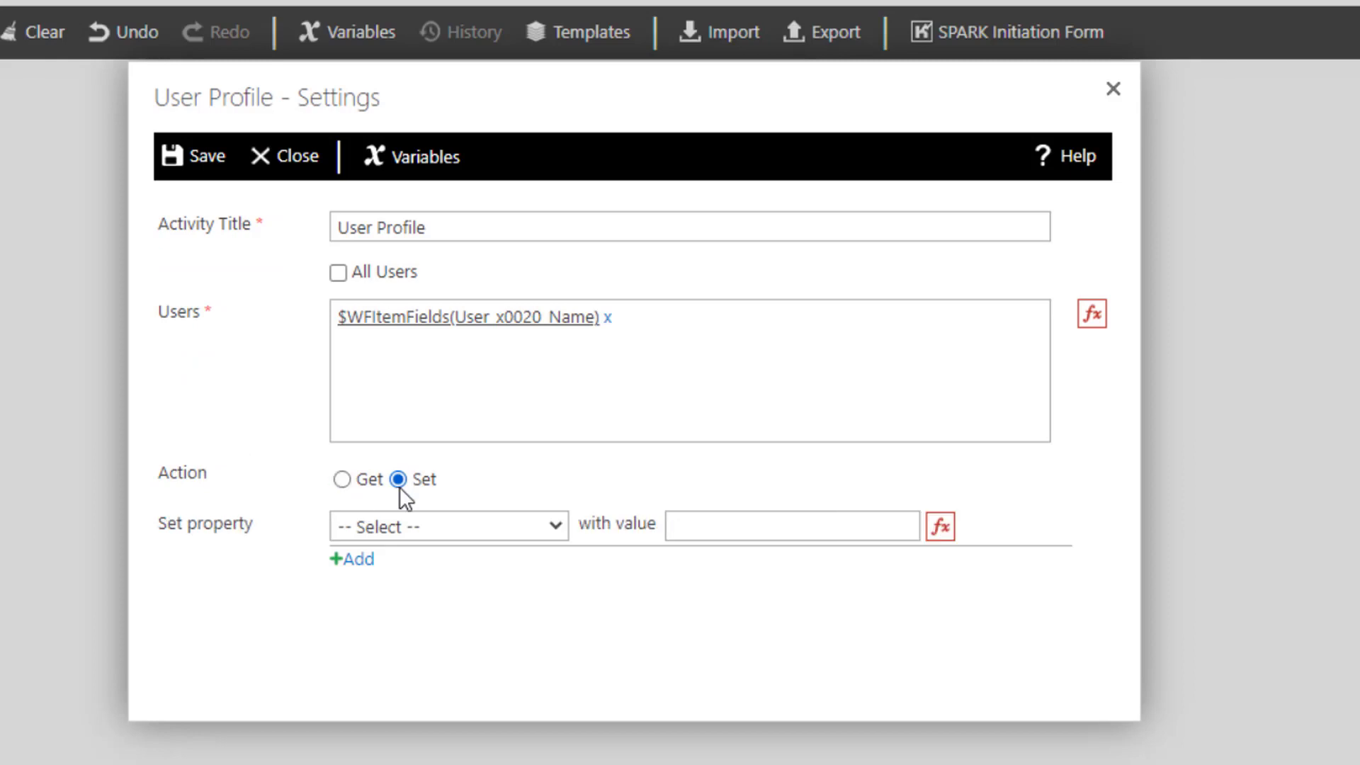
click(342, 478)
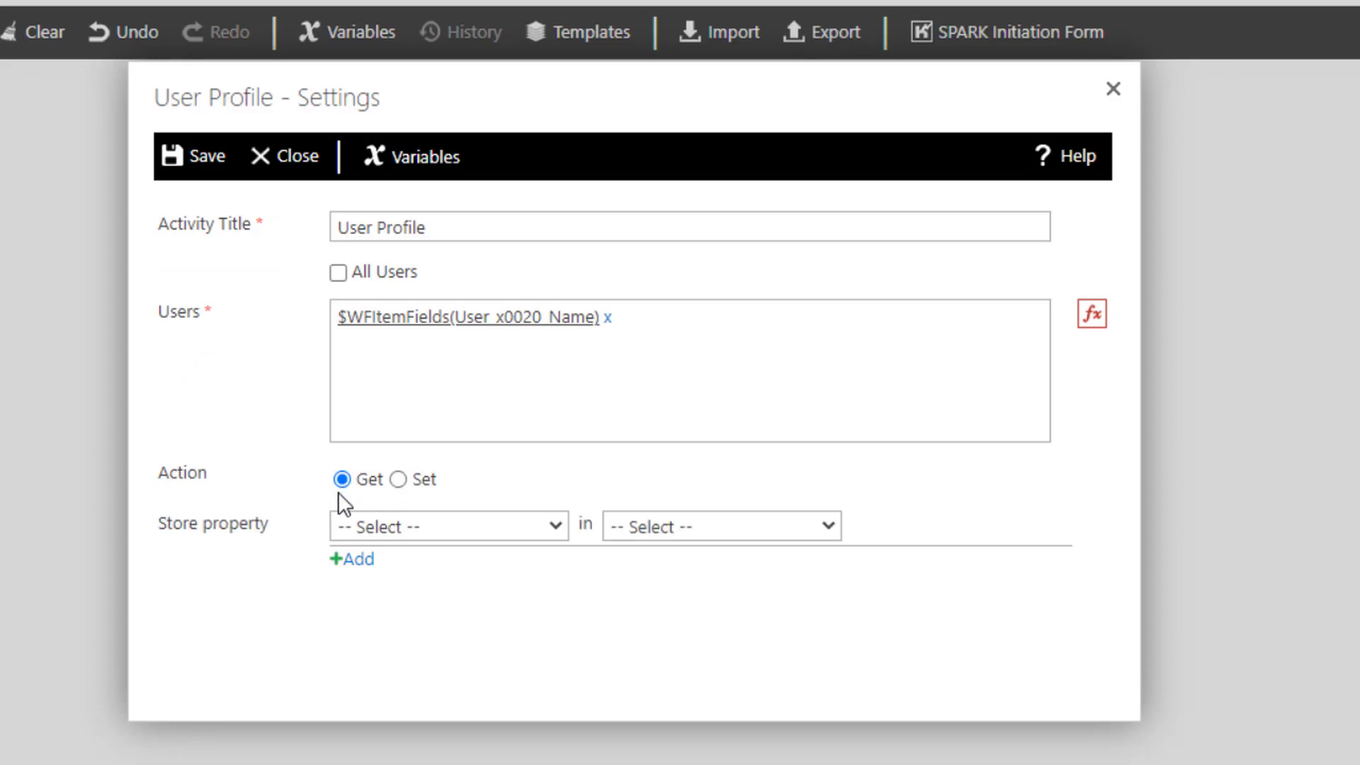
click(381, 529)
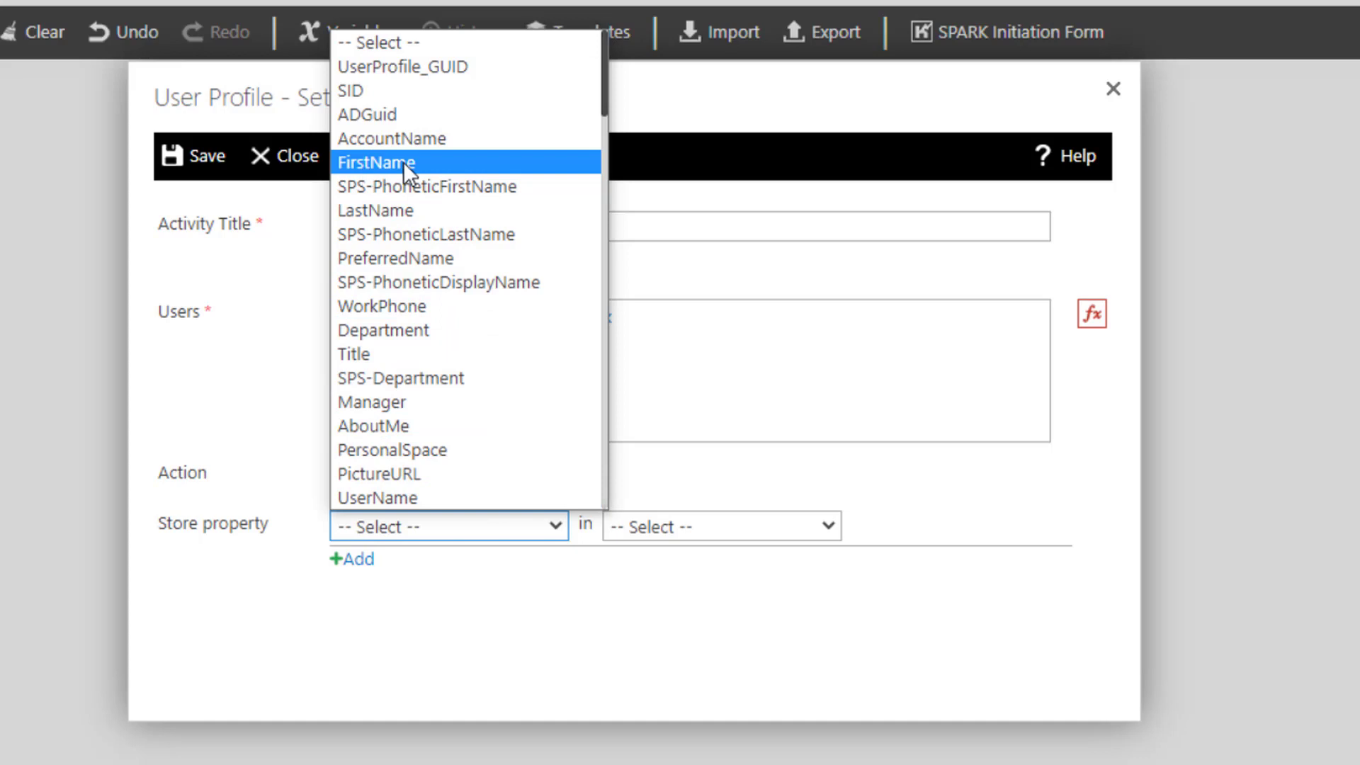
click(385, 163)
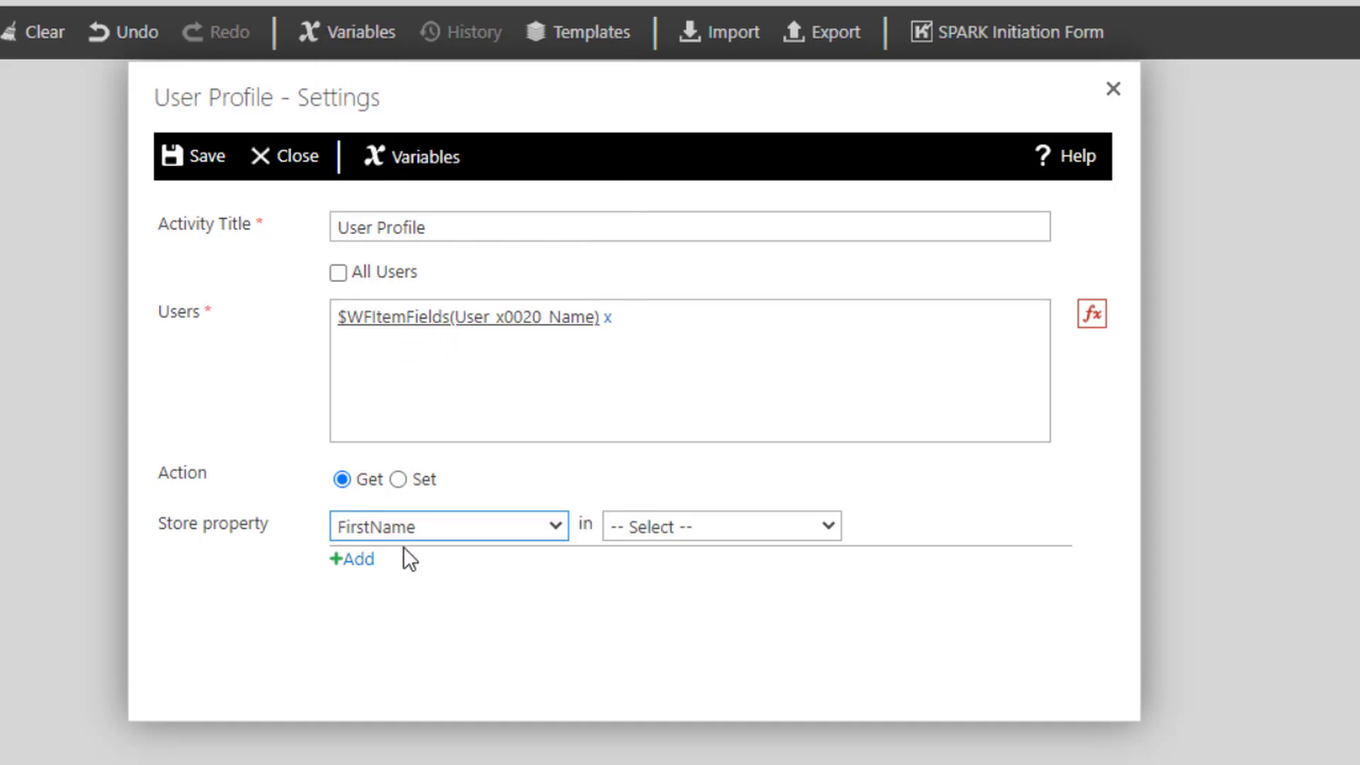
click(642, 525)
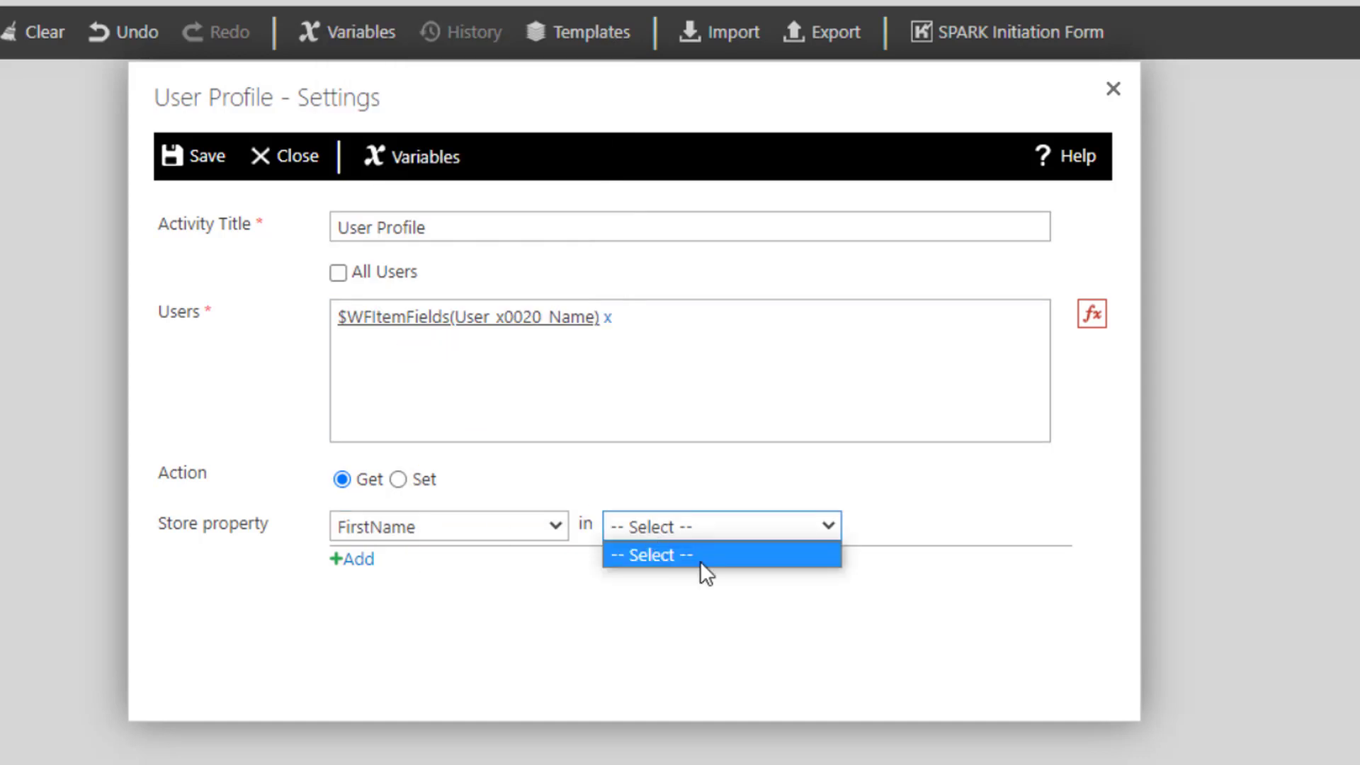
click(563, 555)
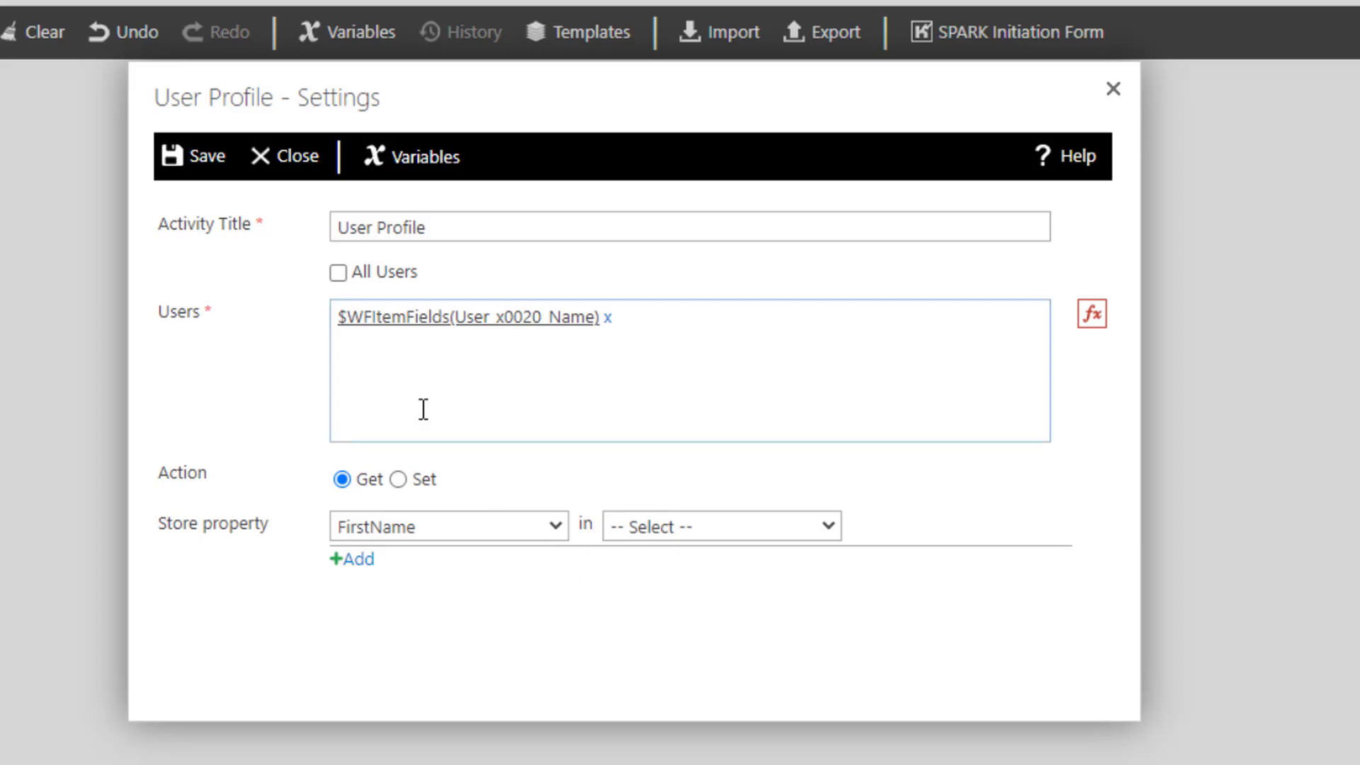
click(364, 393)
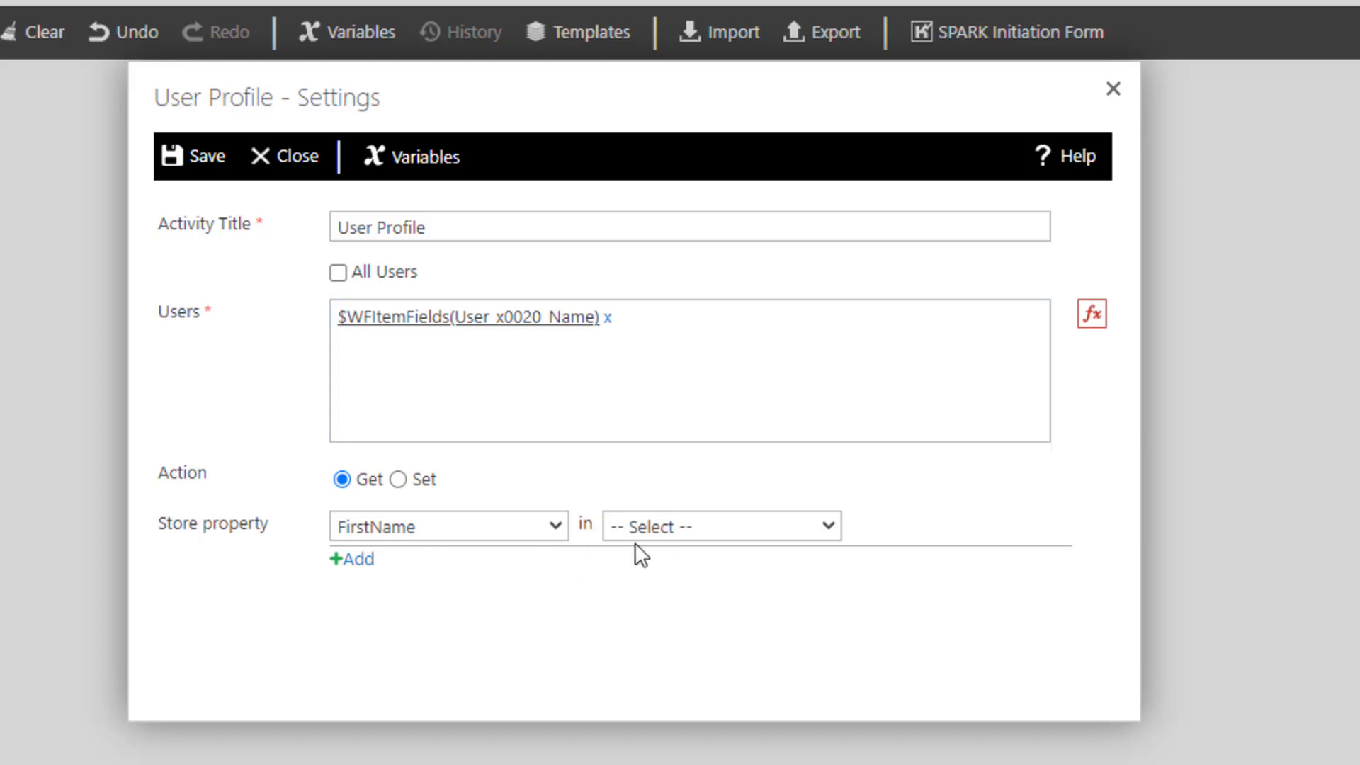
- Add a workflow variable named FirstNameVariable with the type Single line of text
click(412, 167)
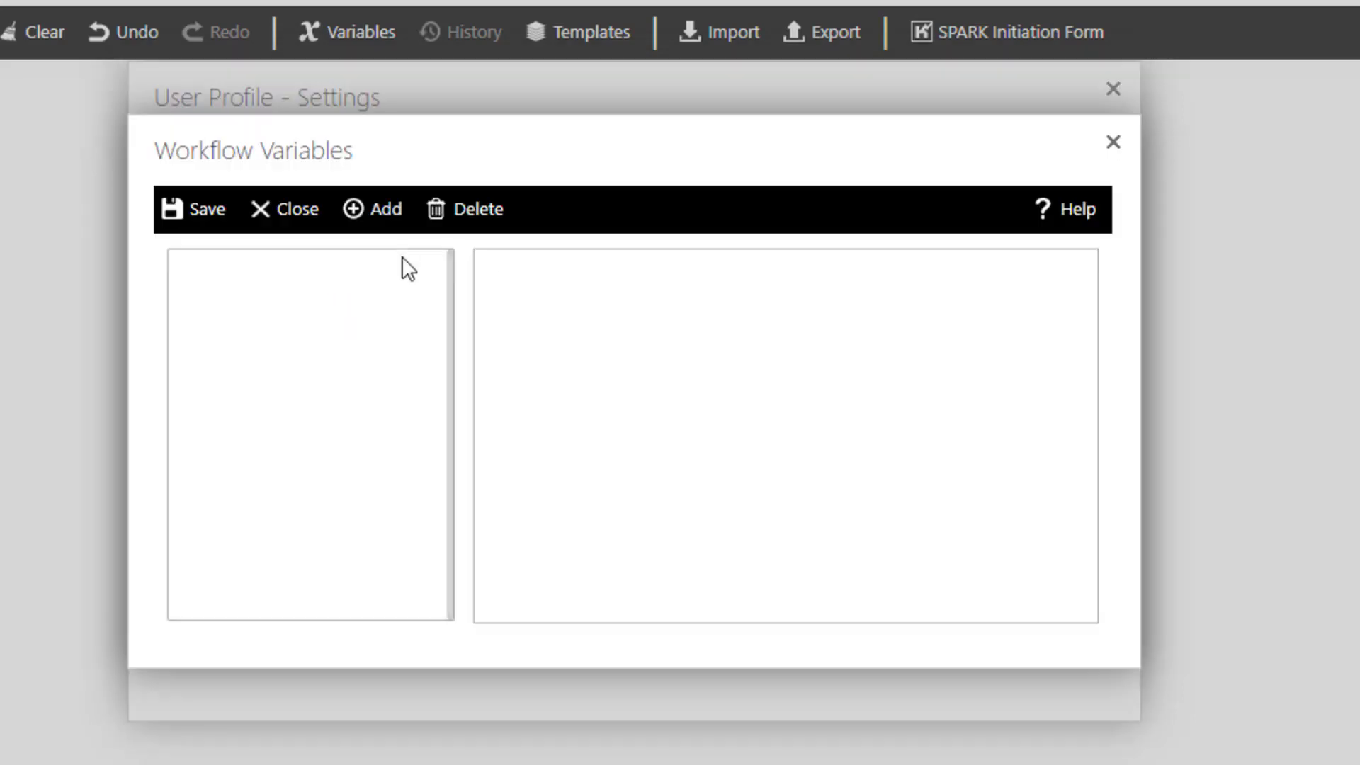
click(386, 223)
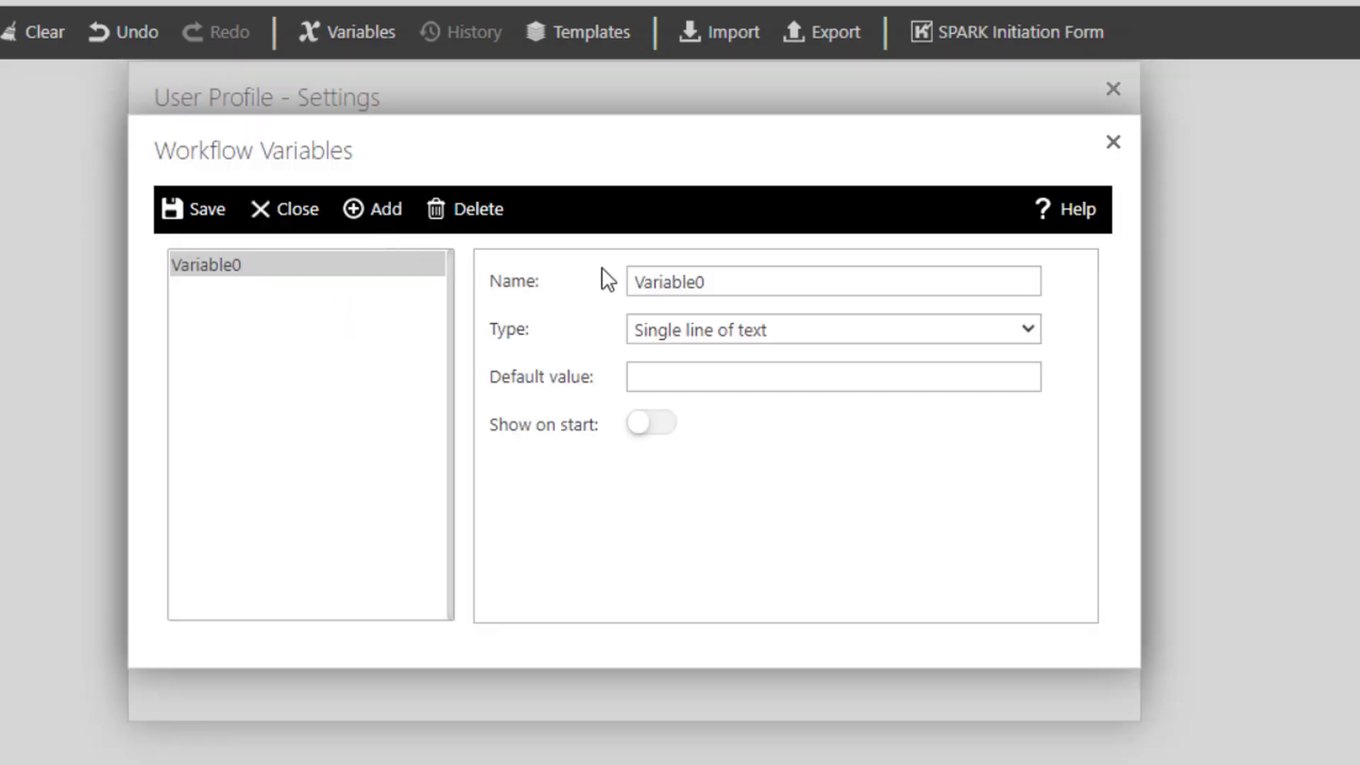
click(731, 283)
key(ctrl+a)
text(FirstNameVariable)
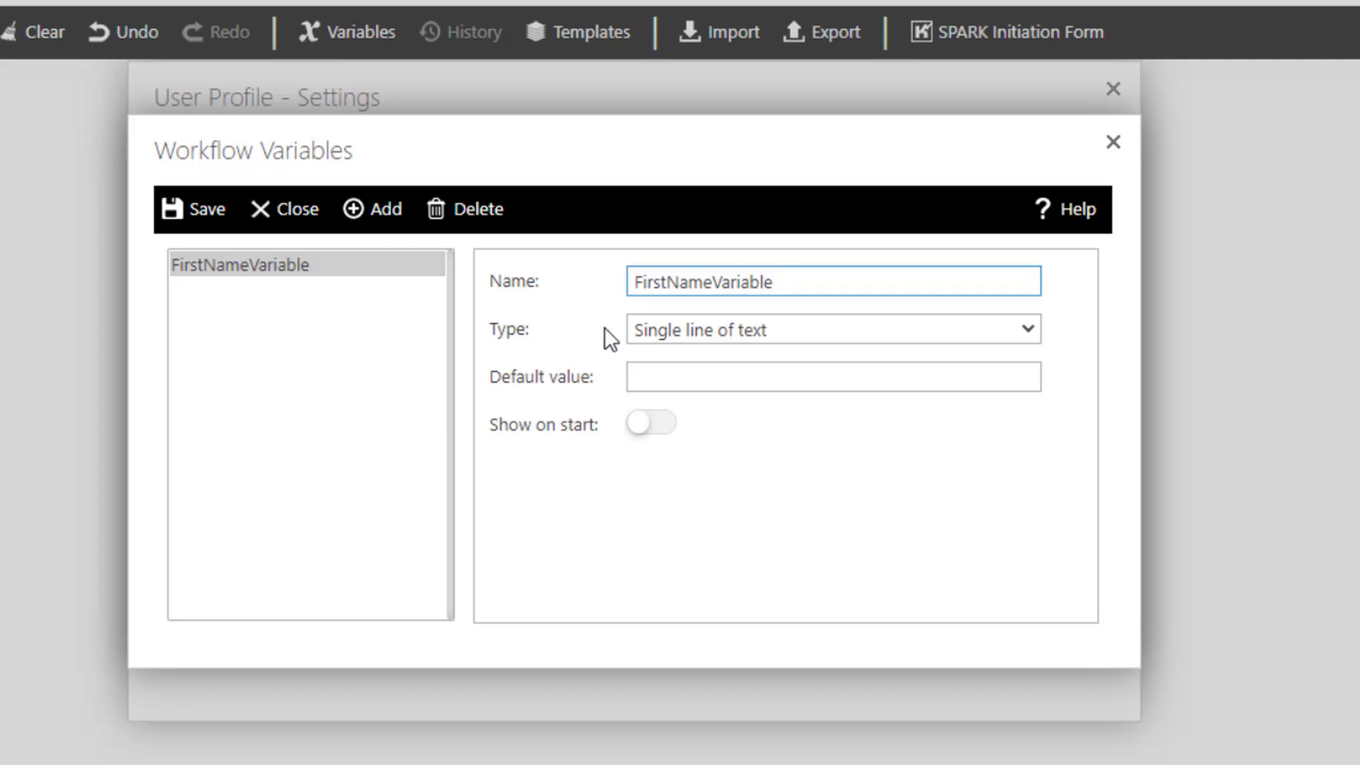
click(684, 330)
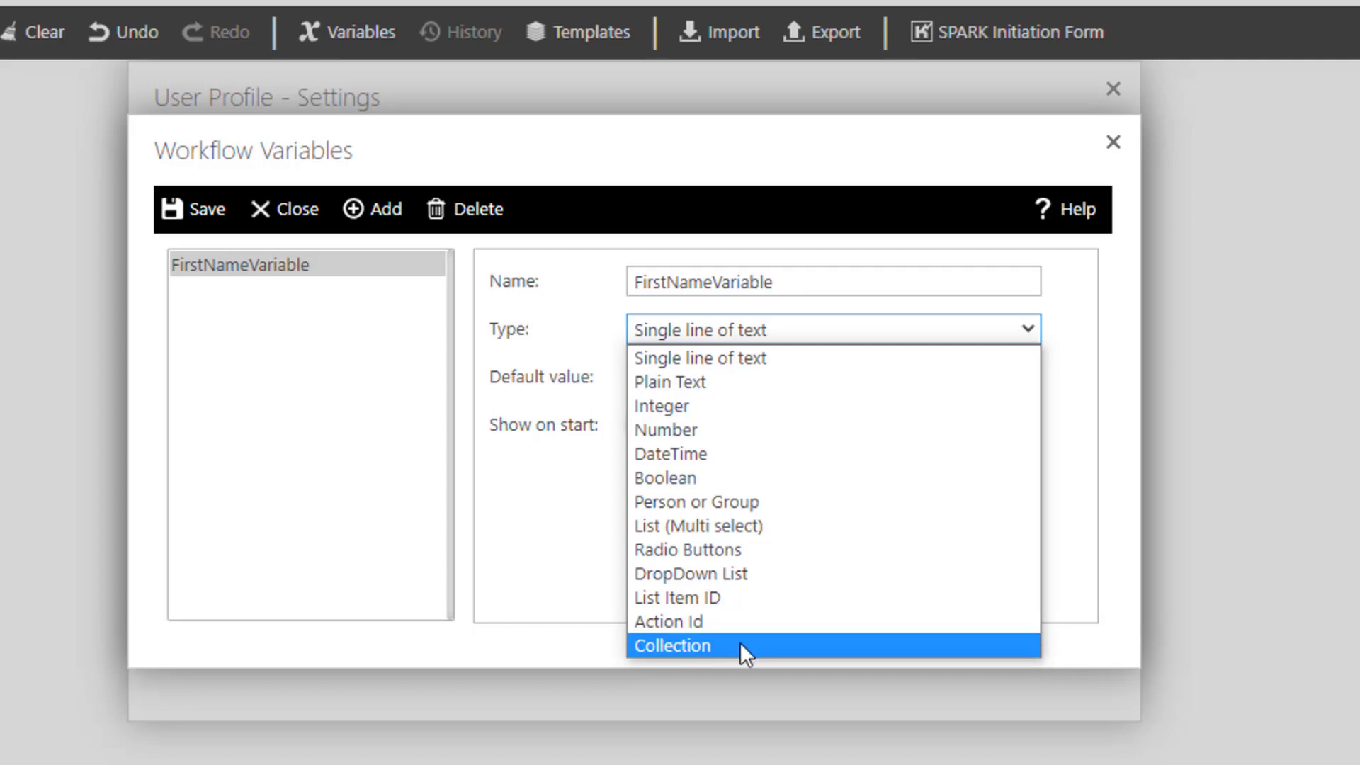
click(661, 359)
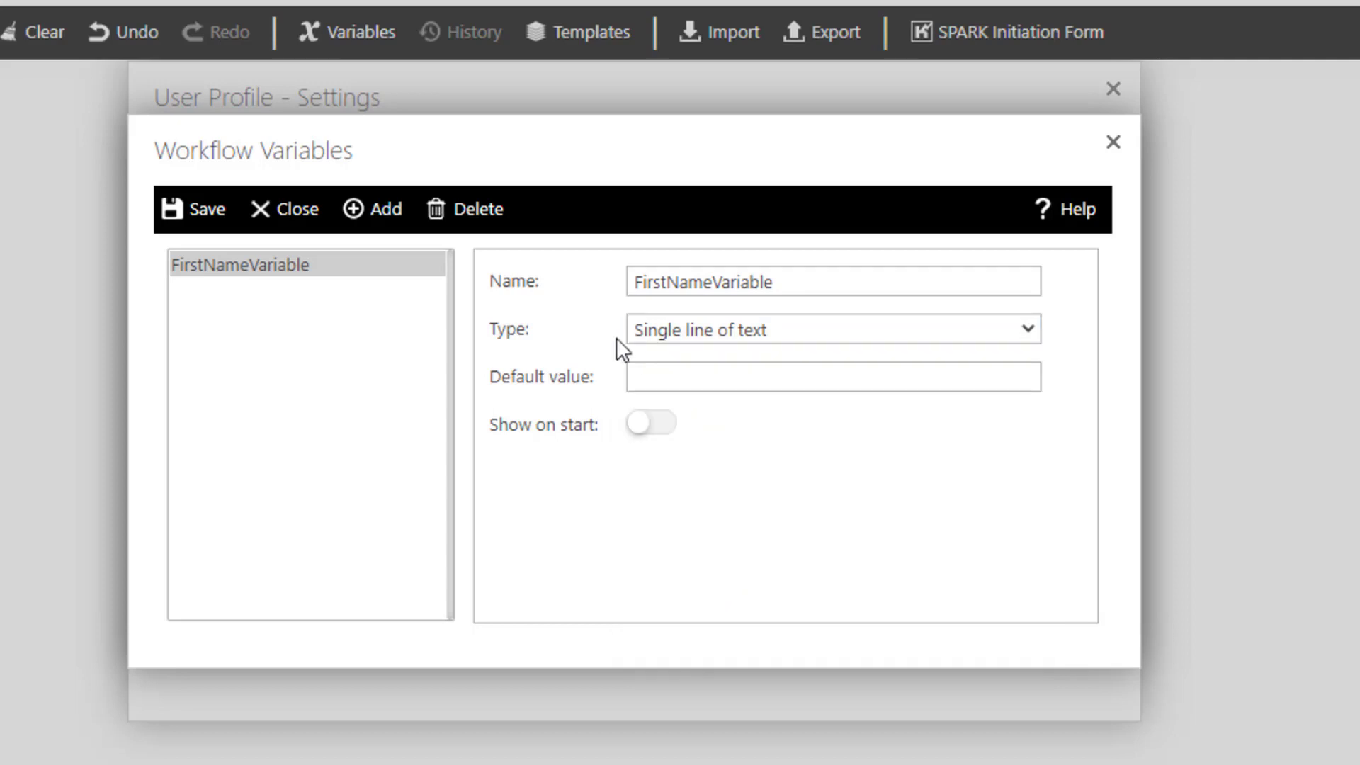
- Add the workflow variables LastNameVariable, JobTitleVariable, DepartmentVariable and WorkPhoneVariable, and save the variables
click(383, 213)
text(LastNameVariable)
drag(713, 282, 614, 280)
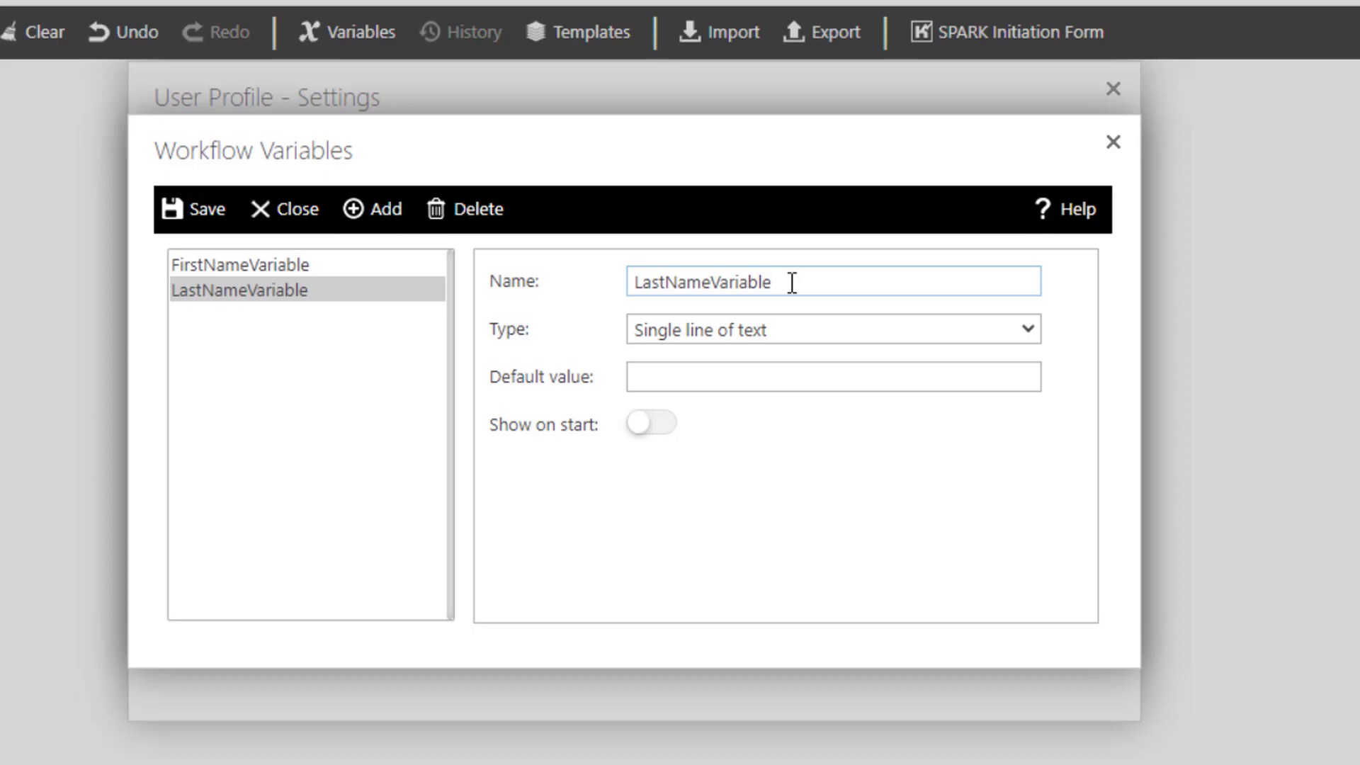
click(375, 216)
text(JobTitleVariable)
click(386, 213)
text(DepartmentVariable)
drag(701, 282, 631, 282)
click(386, 212)
text(WorkPhoneVariable)
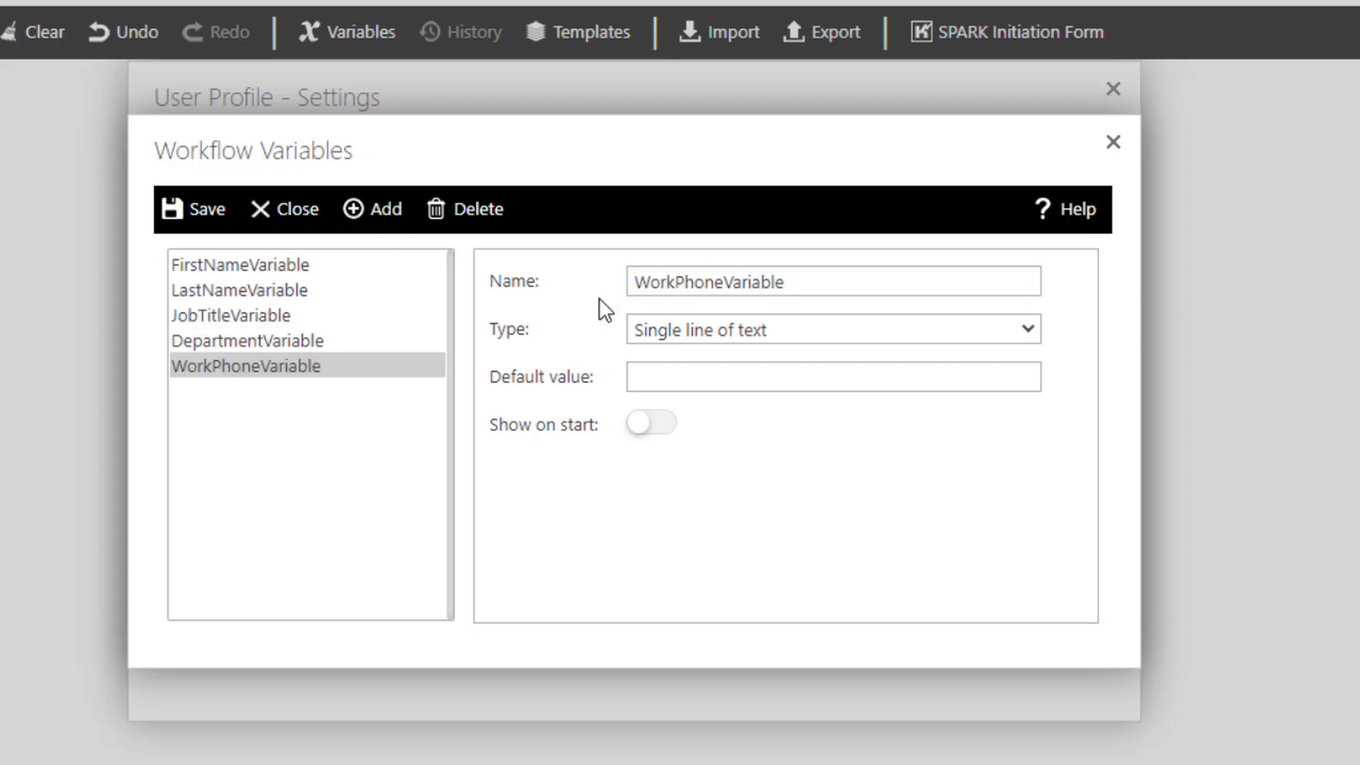
click(205, 213)
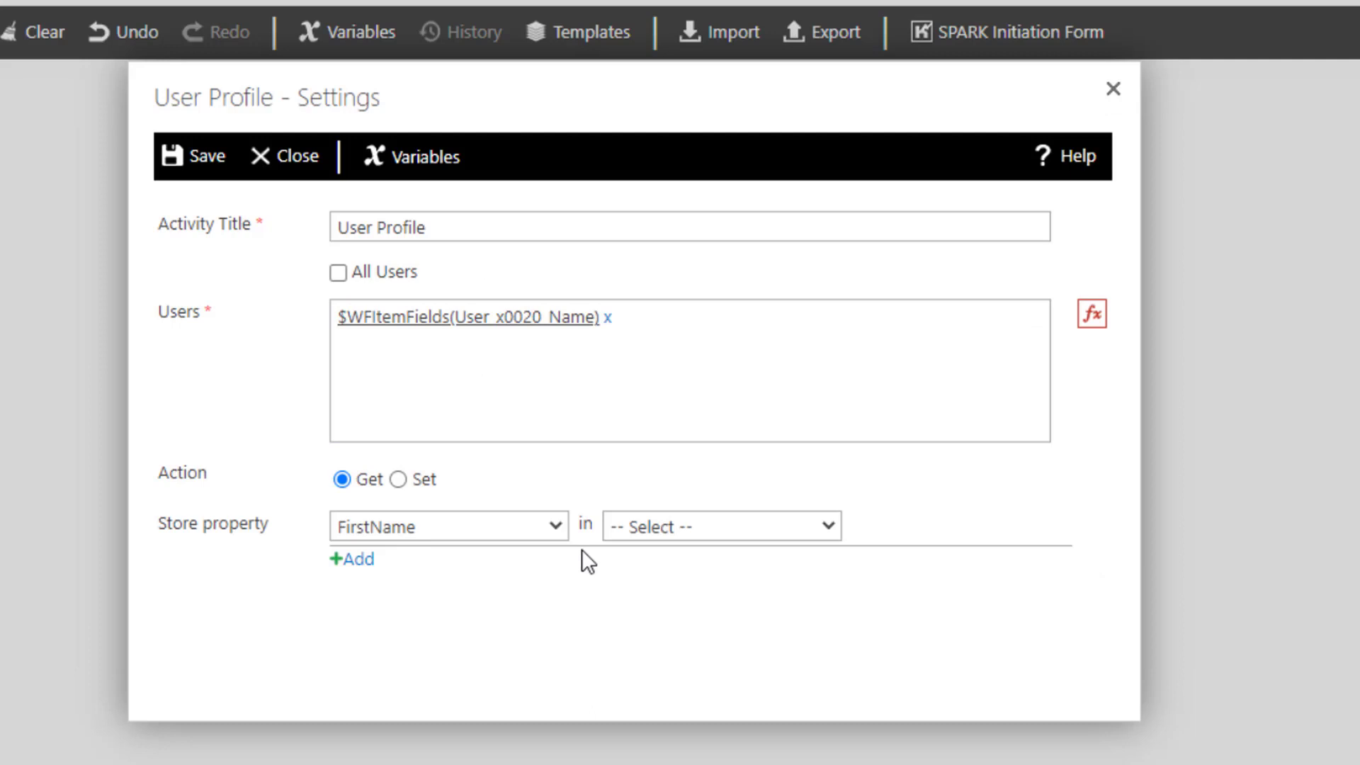
- Store FirstName in FirstNameVariable and add a row that stores LastName in LastNameVariable
click(638, 529)
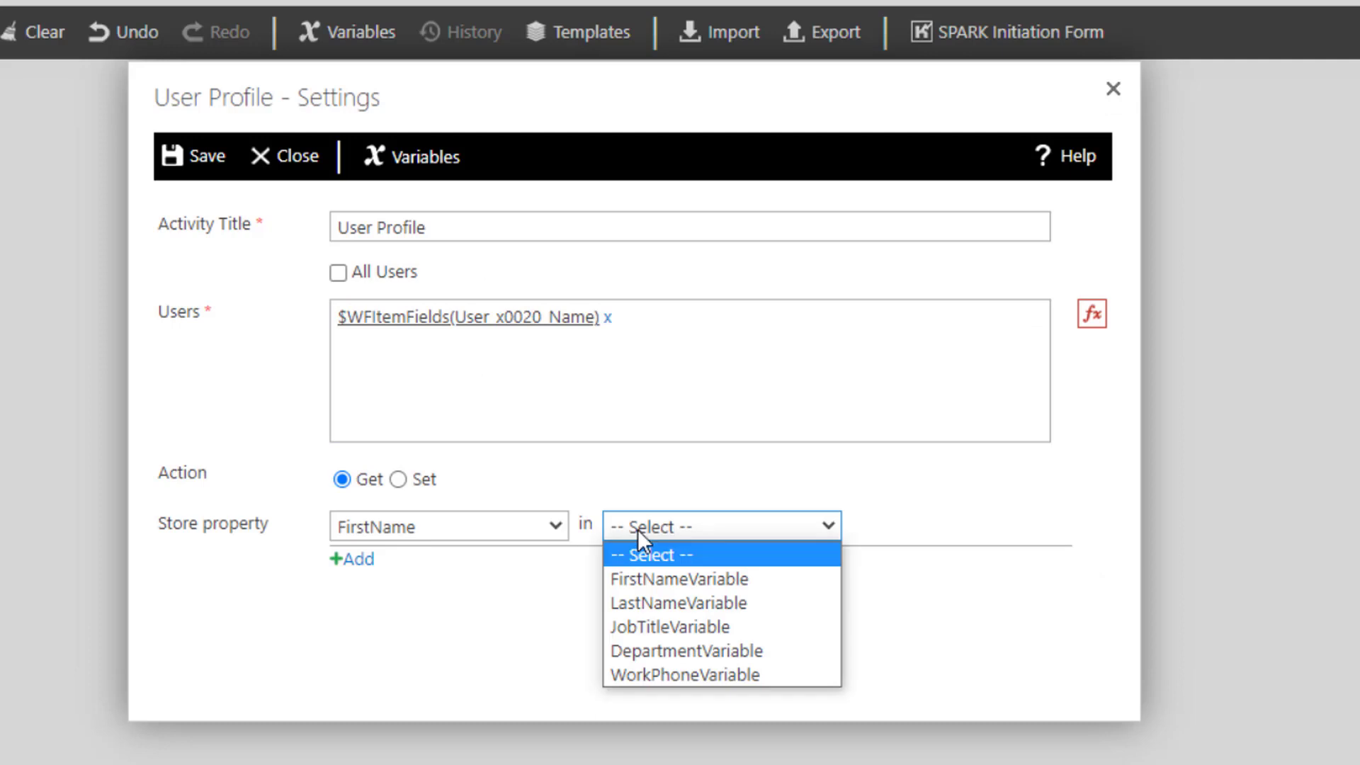
click(717, 578)
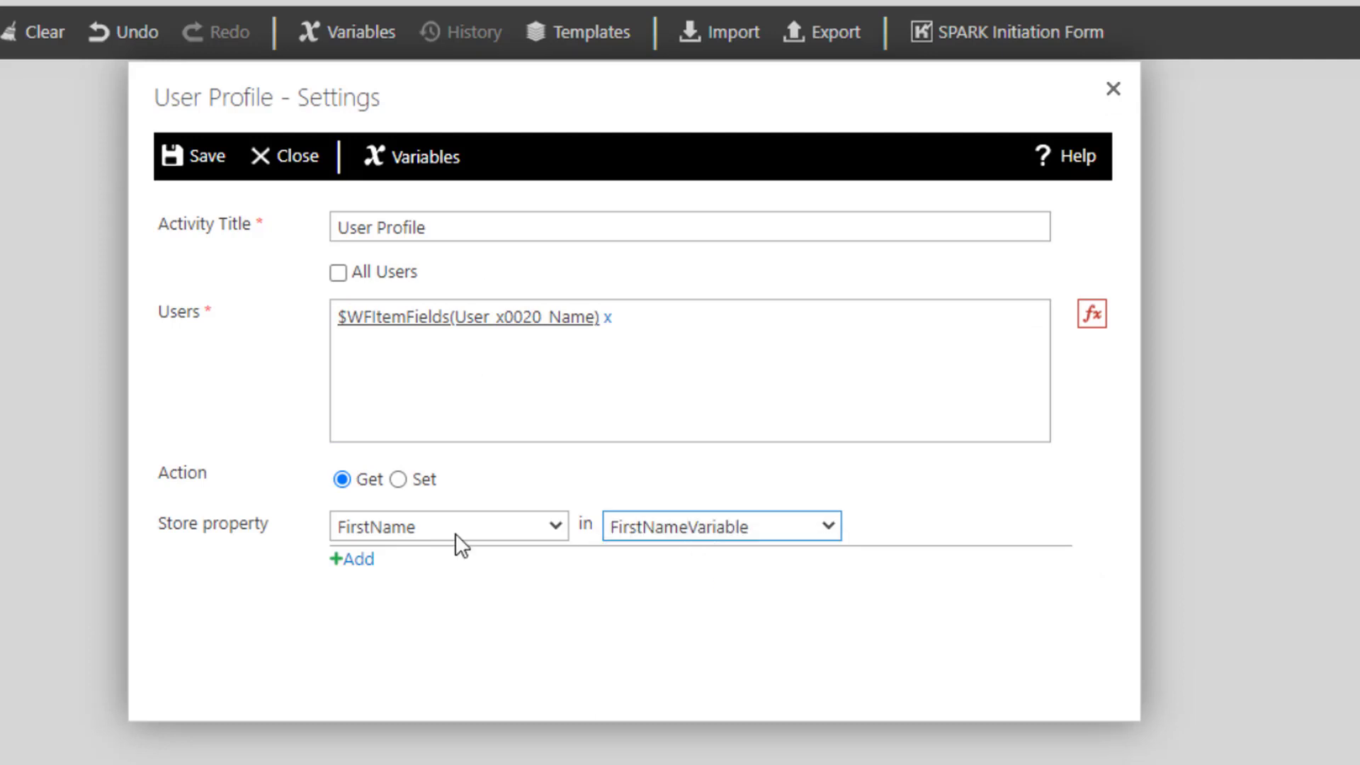
click(370, 561)
click(353, 563)
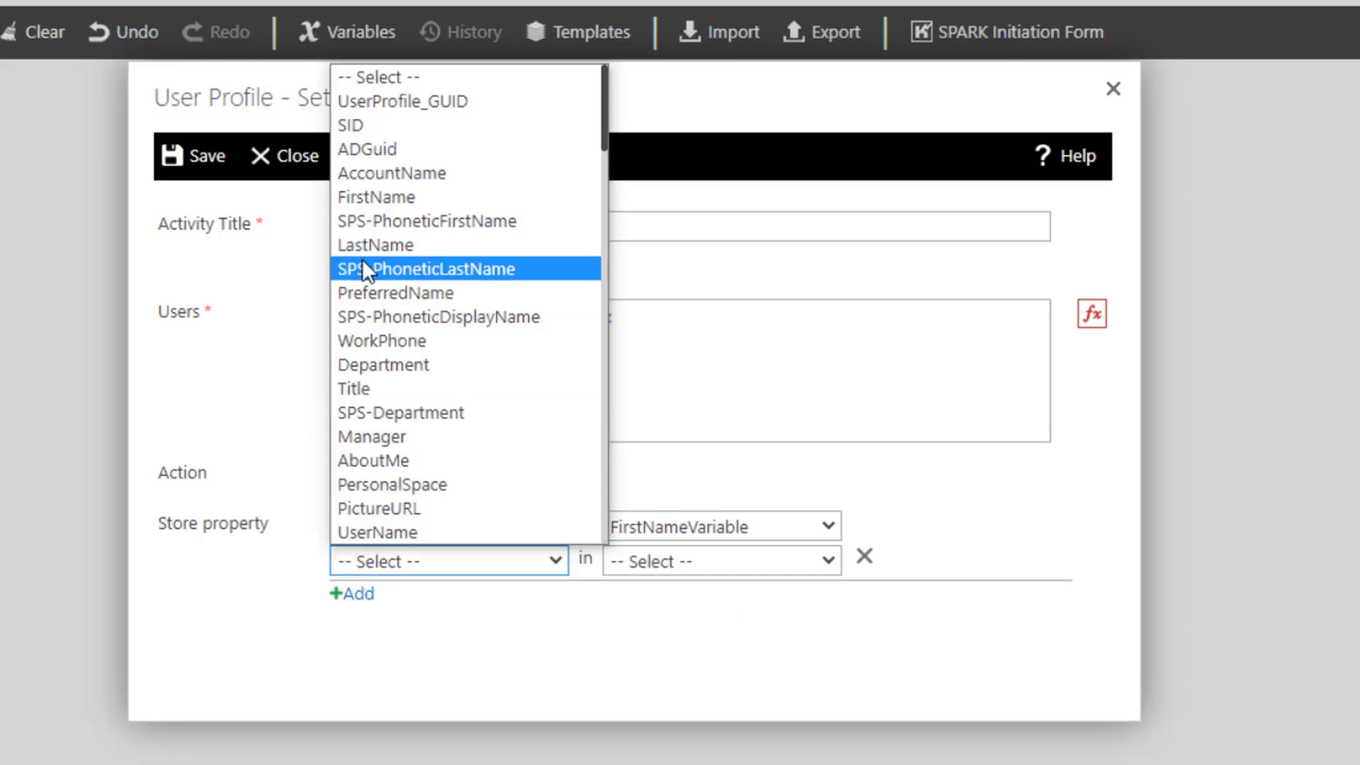
click(368, 237)
click(642, 561)
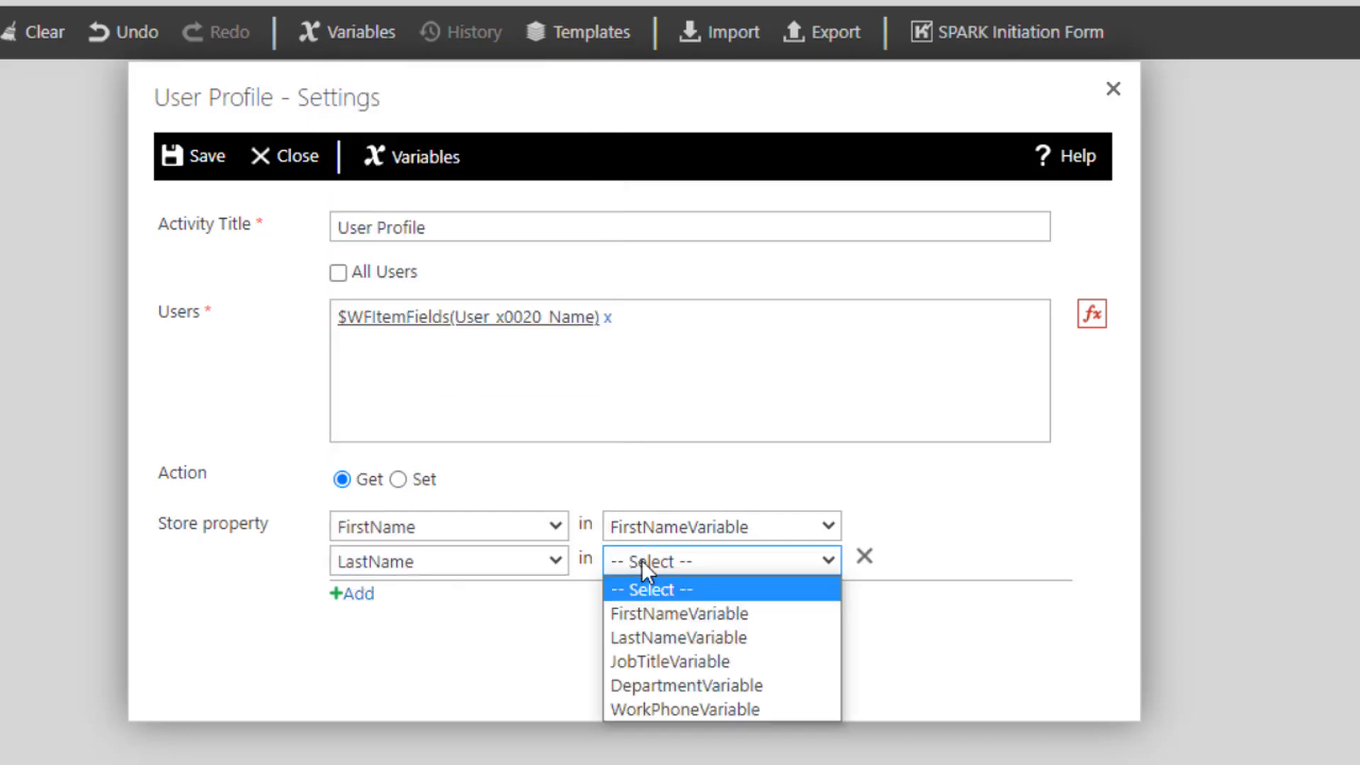
click(665, 632)
- Add a row that stores the SPS-JobTitle property in JobTitleVariable
click(352, 592)
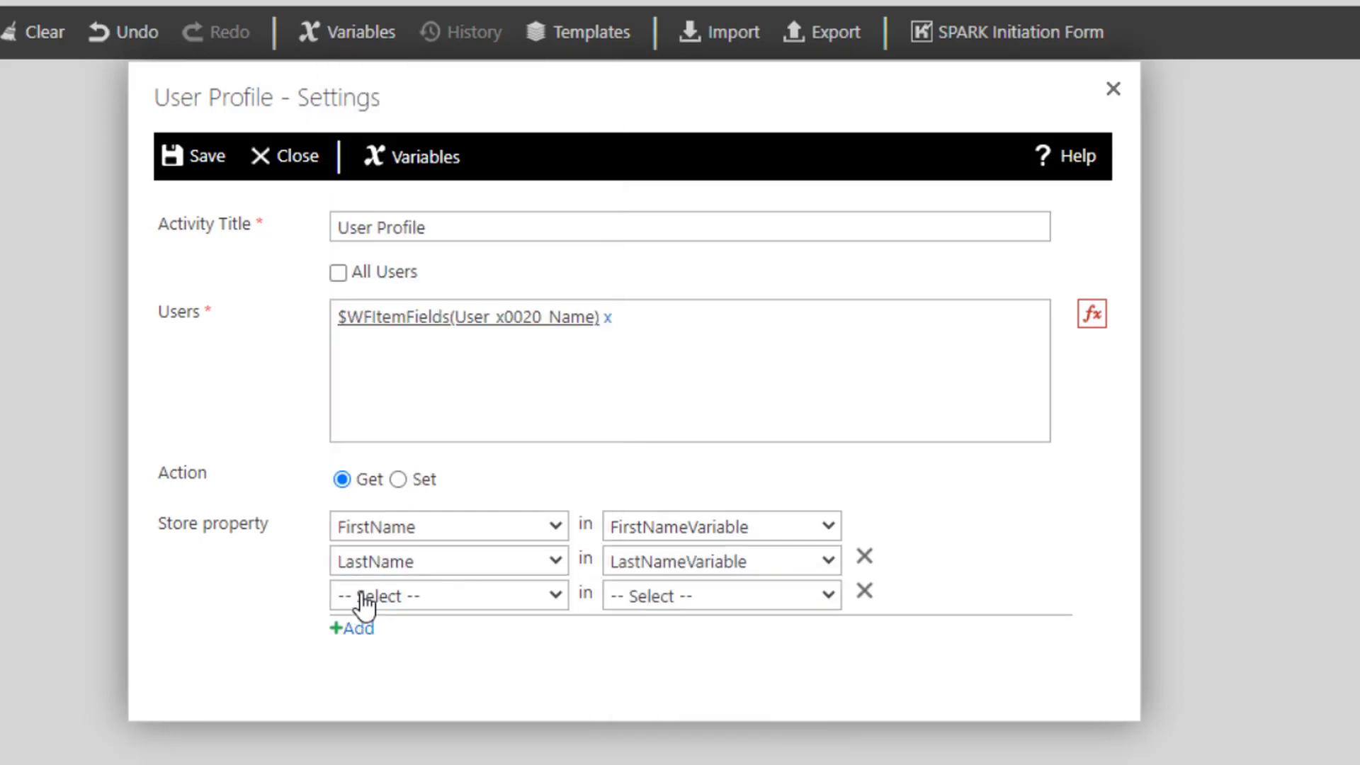
click(358, 596)
click(577, 536)
click(708, 596)
click(673, 693)
- Add a row that stores the Department property in DepartmentVariable
click(358, 628)
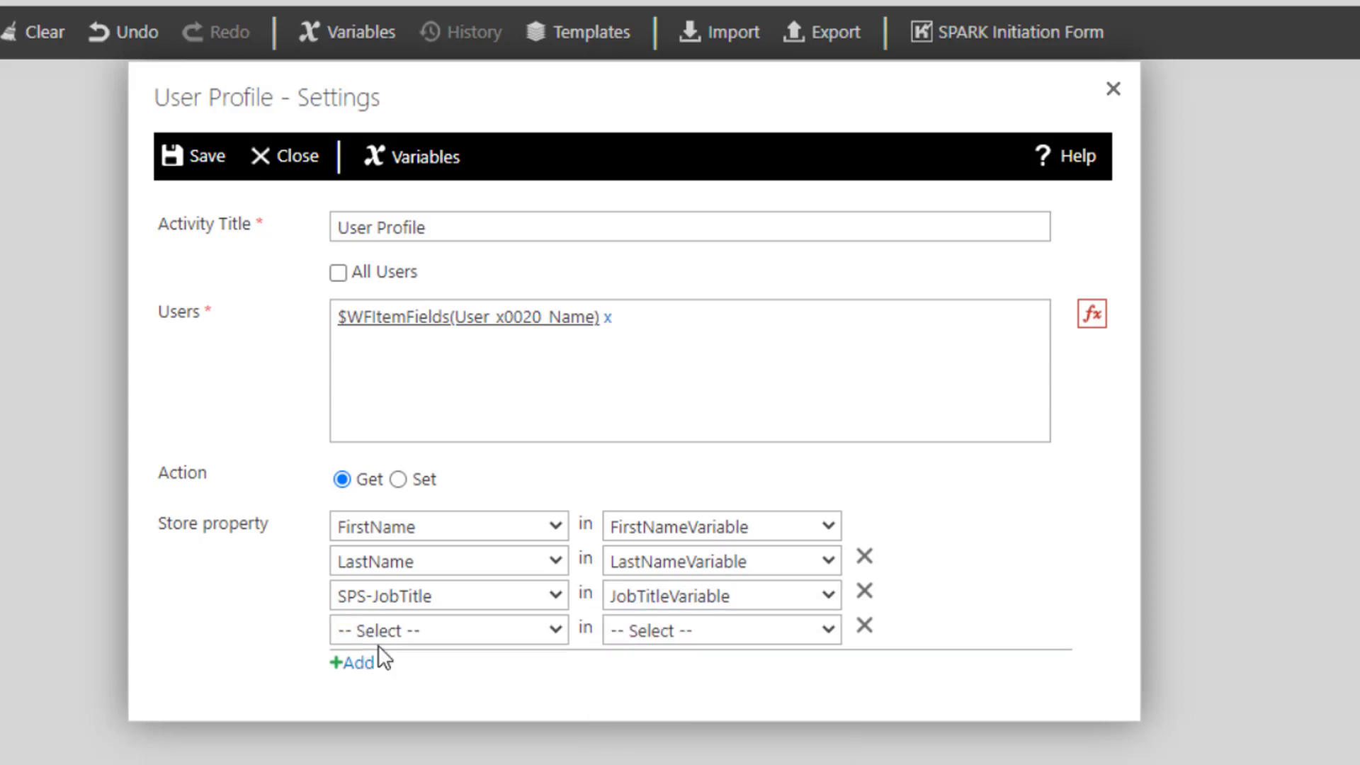
click(377, 632)
click(389, 437)
click(708, 630)
click(661, 753)
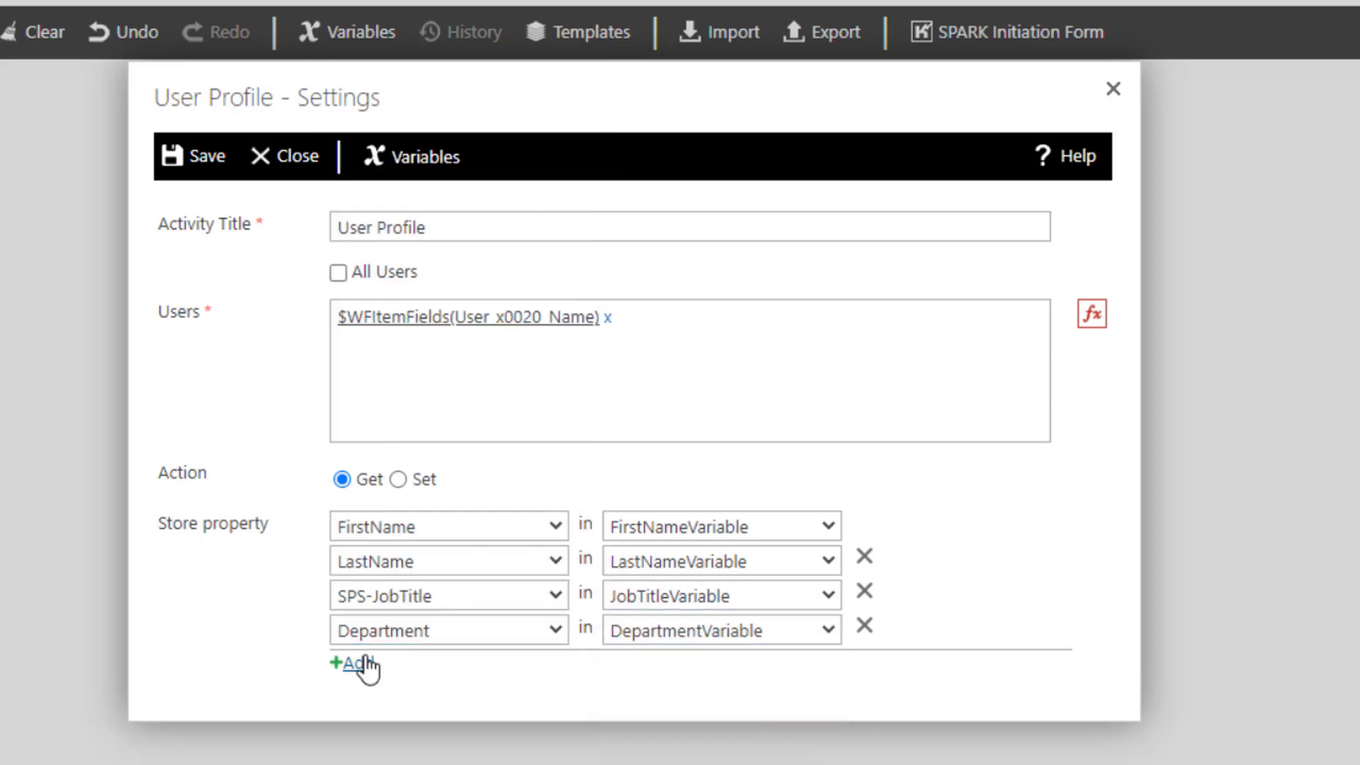
- Add a row that stores the WorkPhone property in WorkPhoneVariable and save the User Profile activity settings
click(354, 662)
click(368, 665)
click(391, 443)
click(644, 660)
click(622, 694)
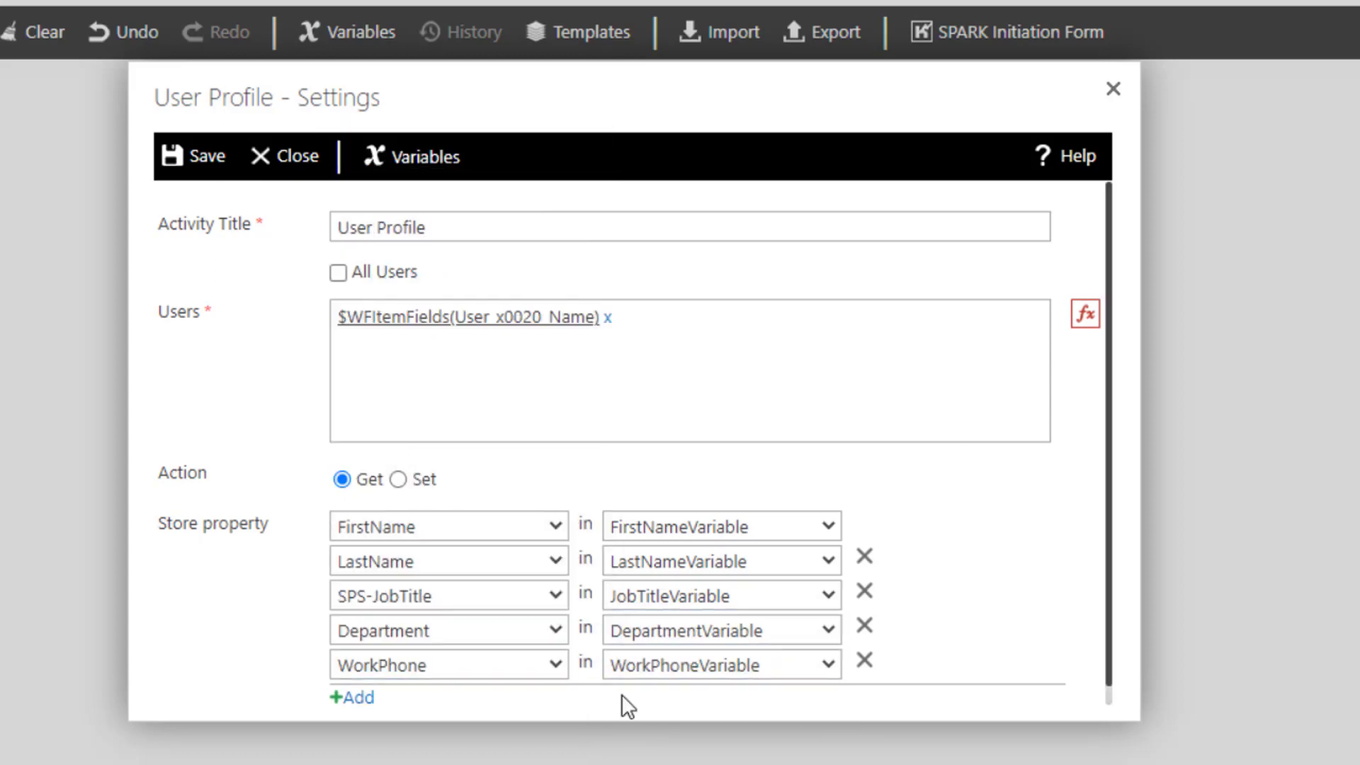
click(205, 156)
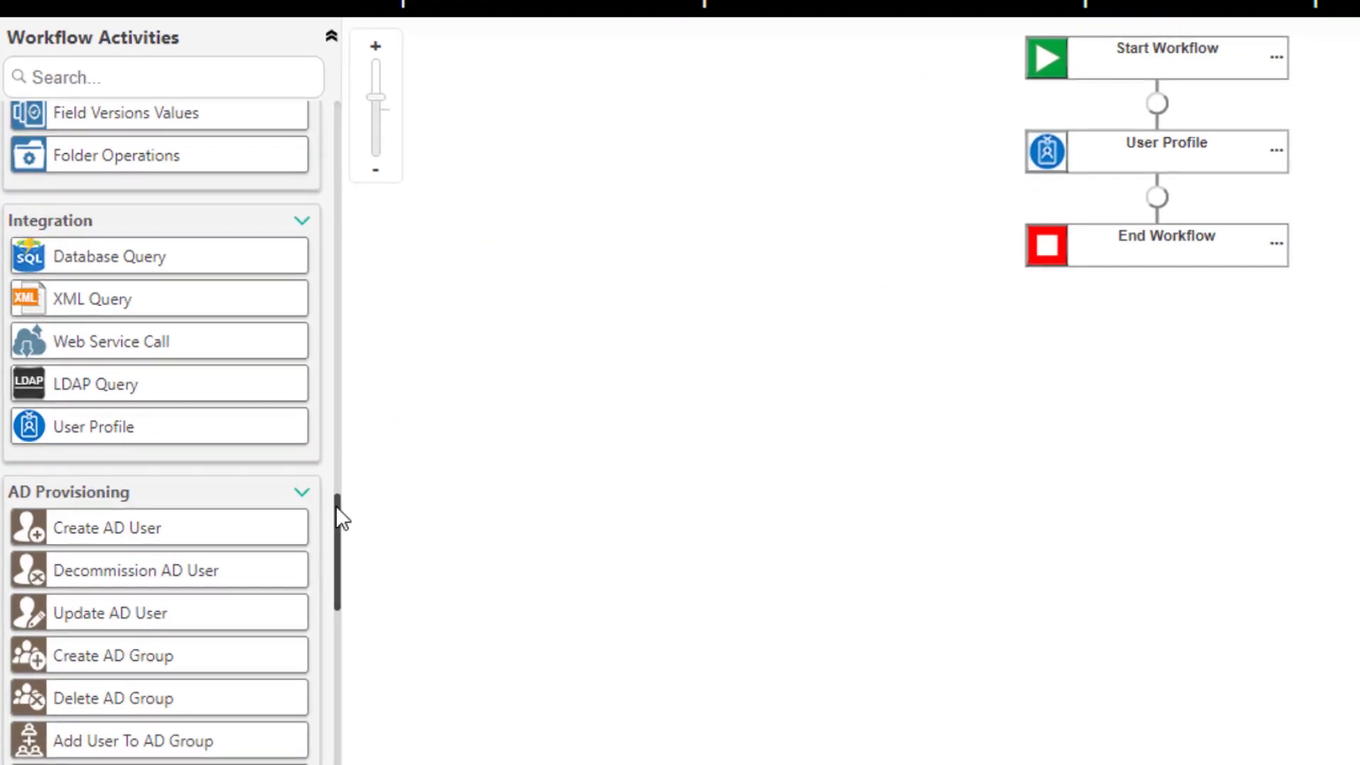
- Insert a Create History Log activity between User Profile and End Workflow and open its settings
drag(336, 507, 333, 389)
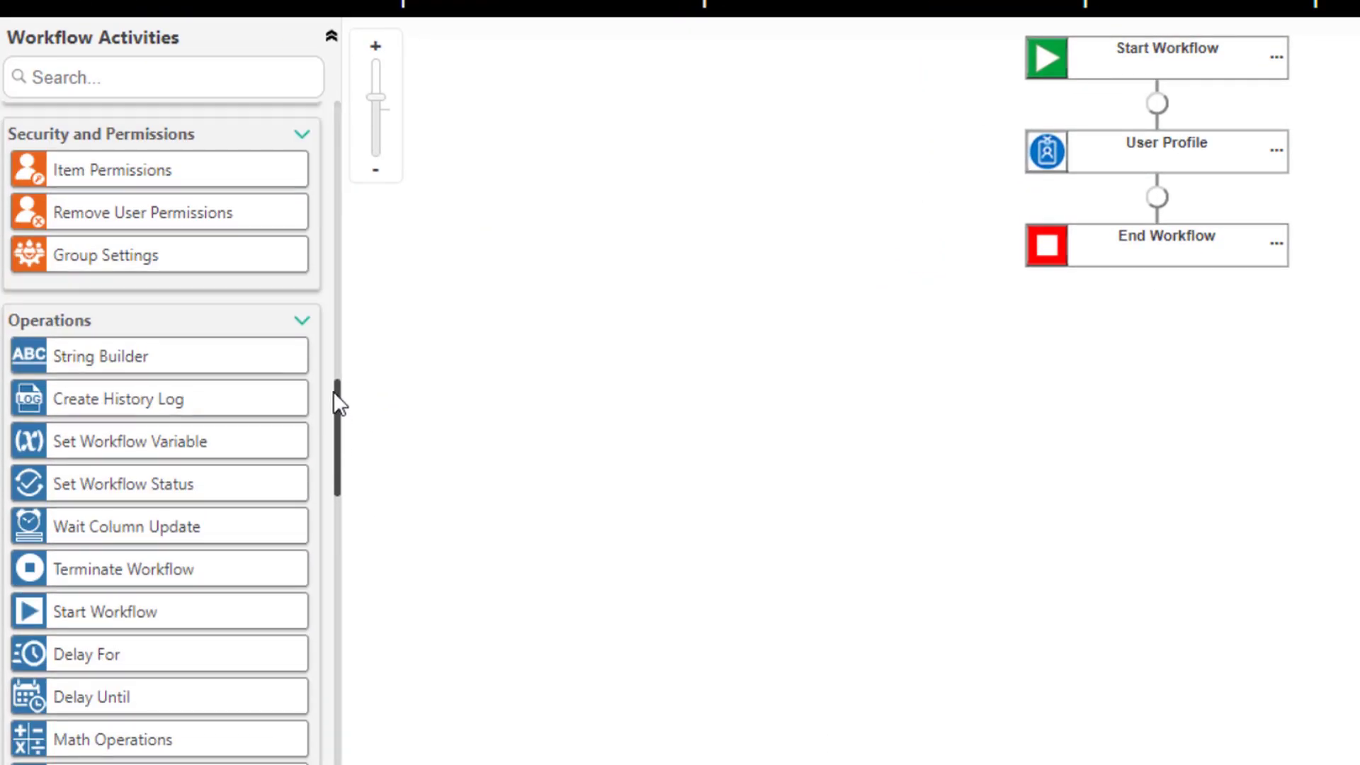
drag(95, 418, 1163, 213)
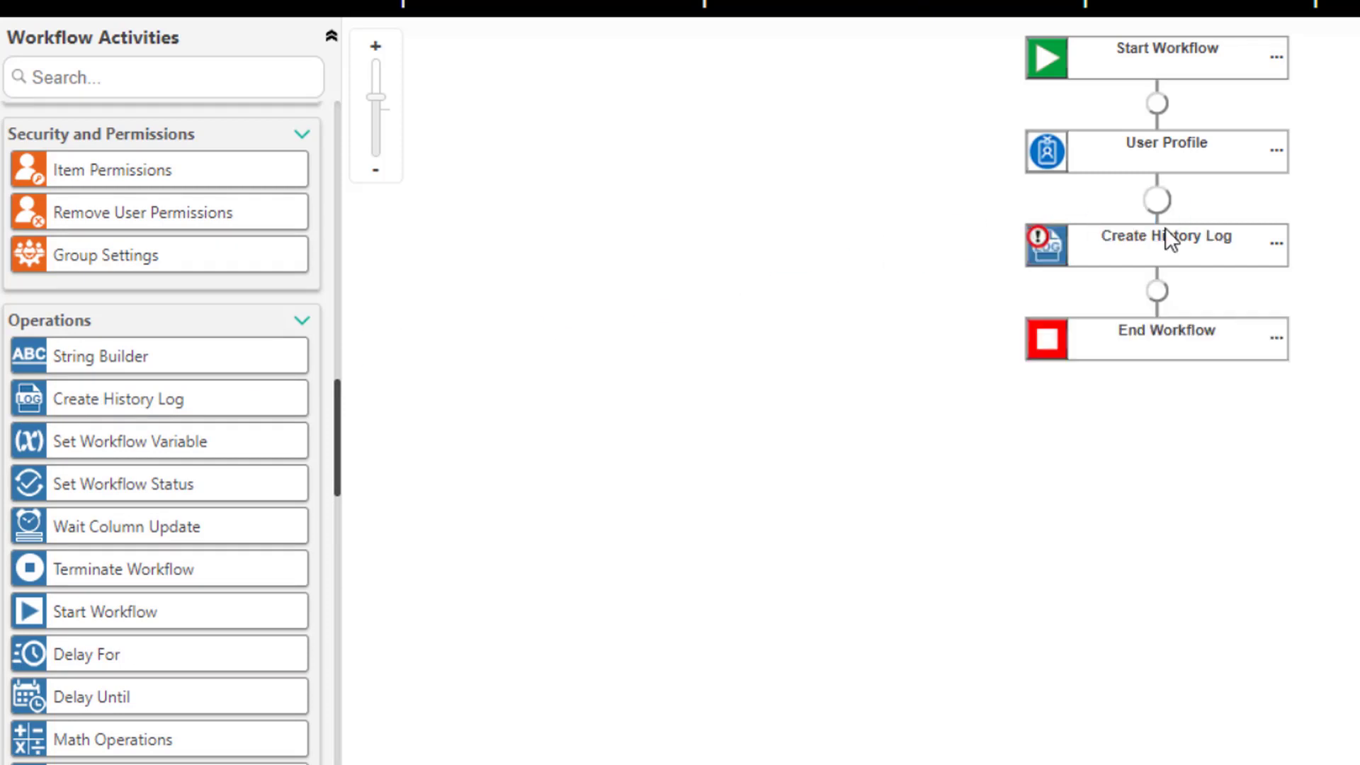
double_click(1060, 258)
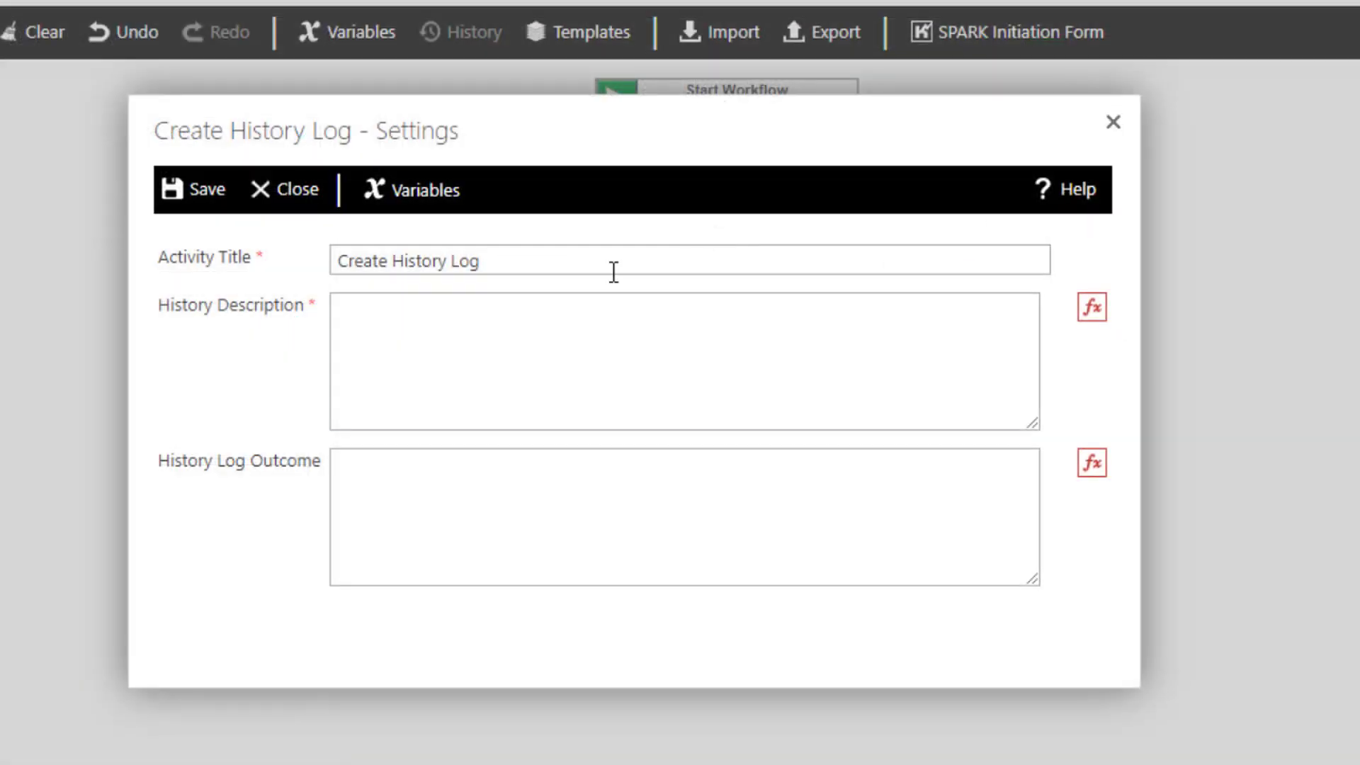
- Enter the labels First Name:, Last Name:, Job Title:, Department: and Work Phone: on separate lines of the History Description's dynamic data
click(527, 318)
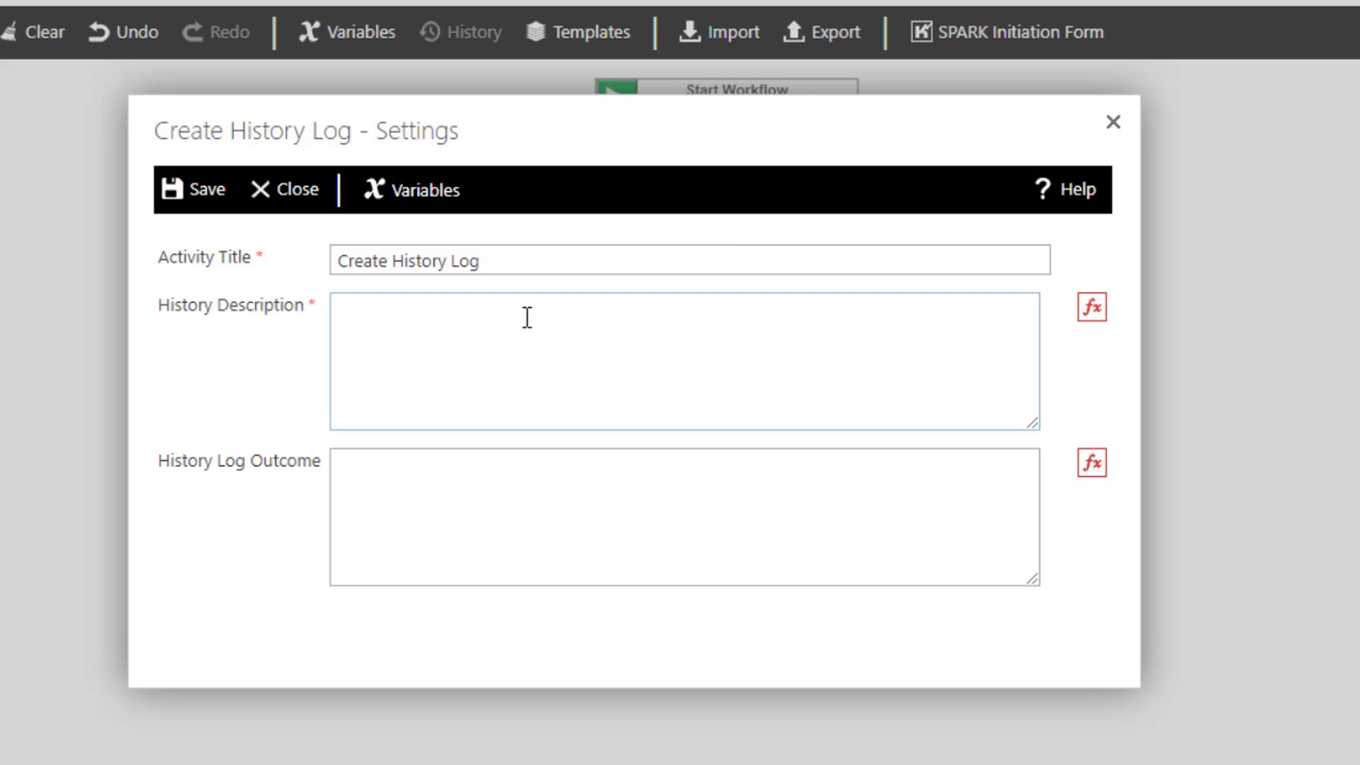
click(1088, 315)
click(283, 519)
text(First Name:)
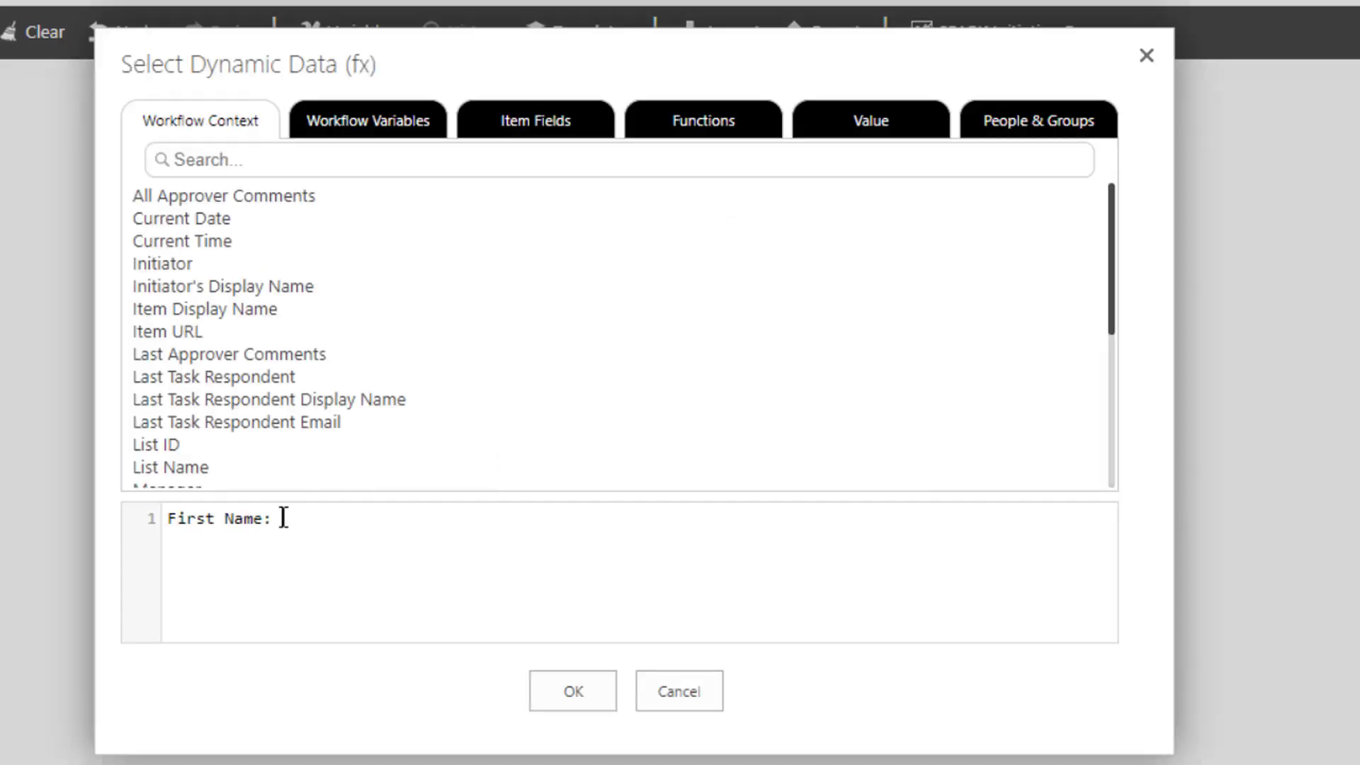
key(Return)
text(Last Name:  Job Title:  Department:  Work Phone:)
- Insert the matching workflow variable after each of the five labels, confirm the description and save the history log settings
click(283, 519)
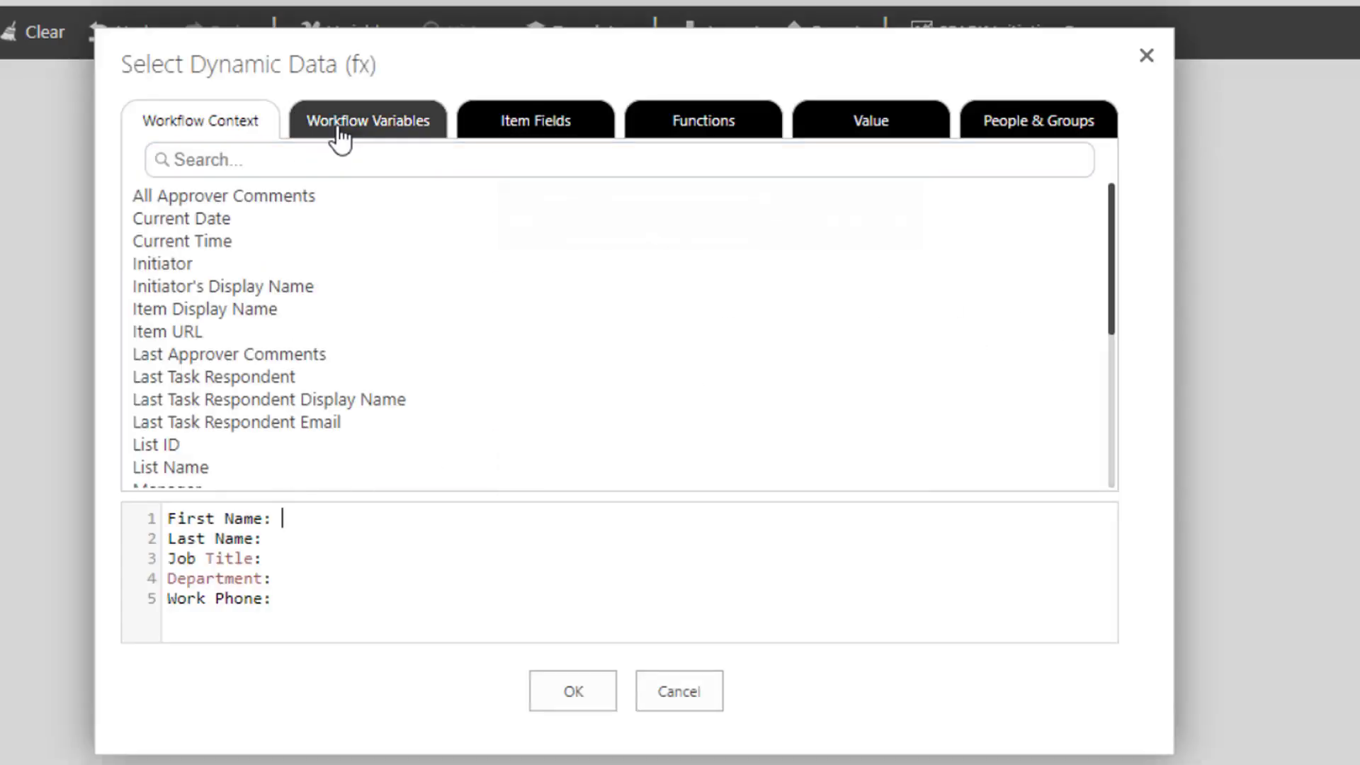
click(340, 138)
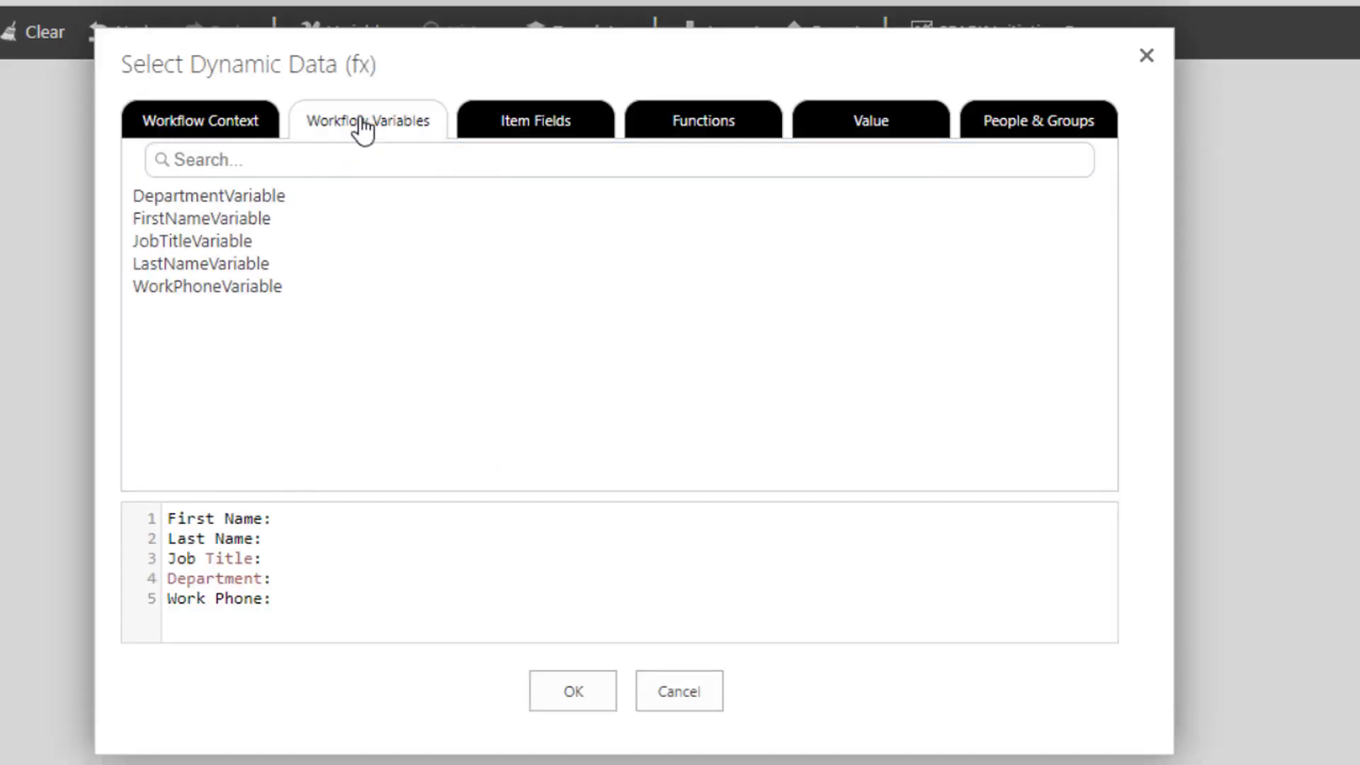
double_click(213, 218)
click(276, 539)
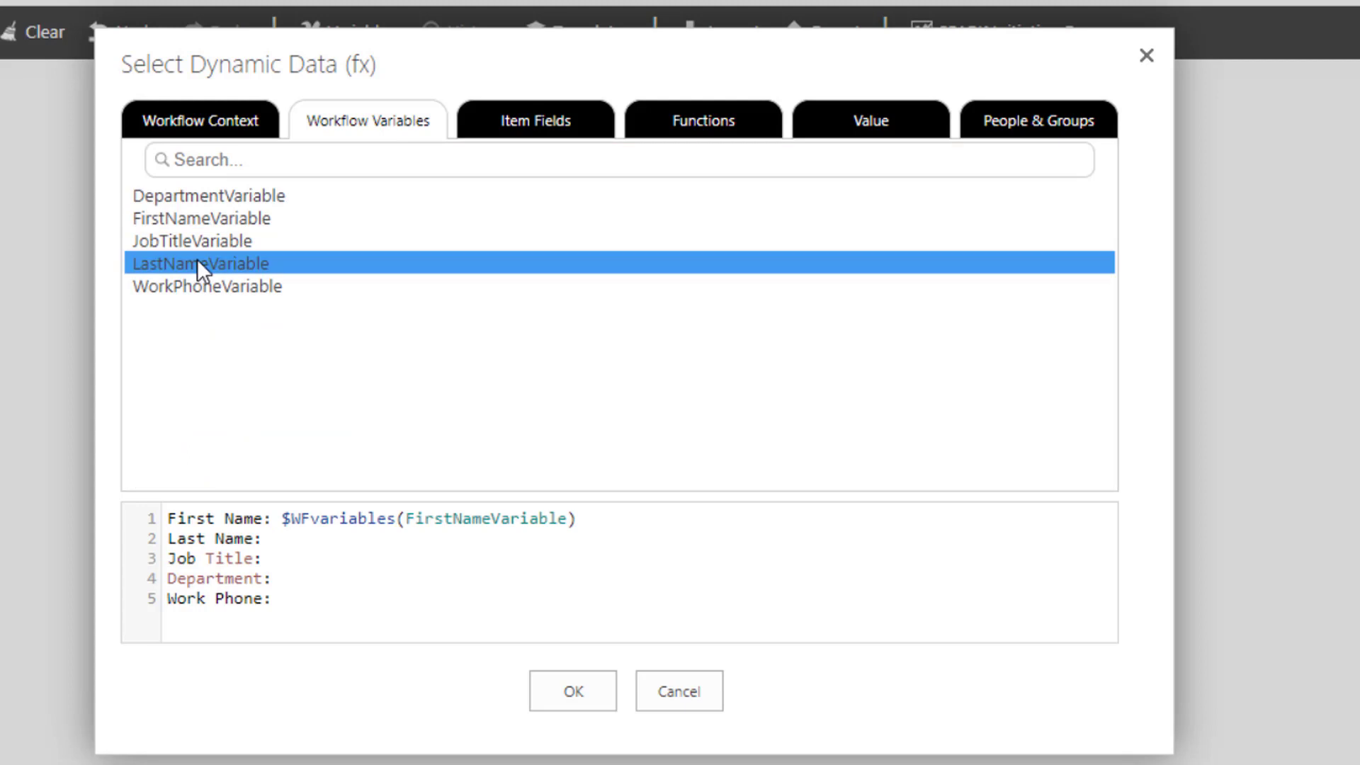
double_click(198, 264)
key(Down)
double_click(221, 241)
double_click(256, 288)
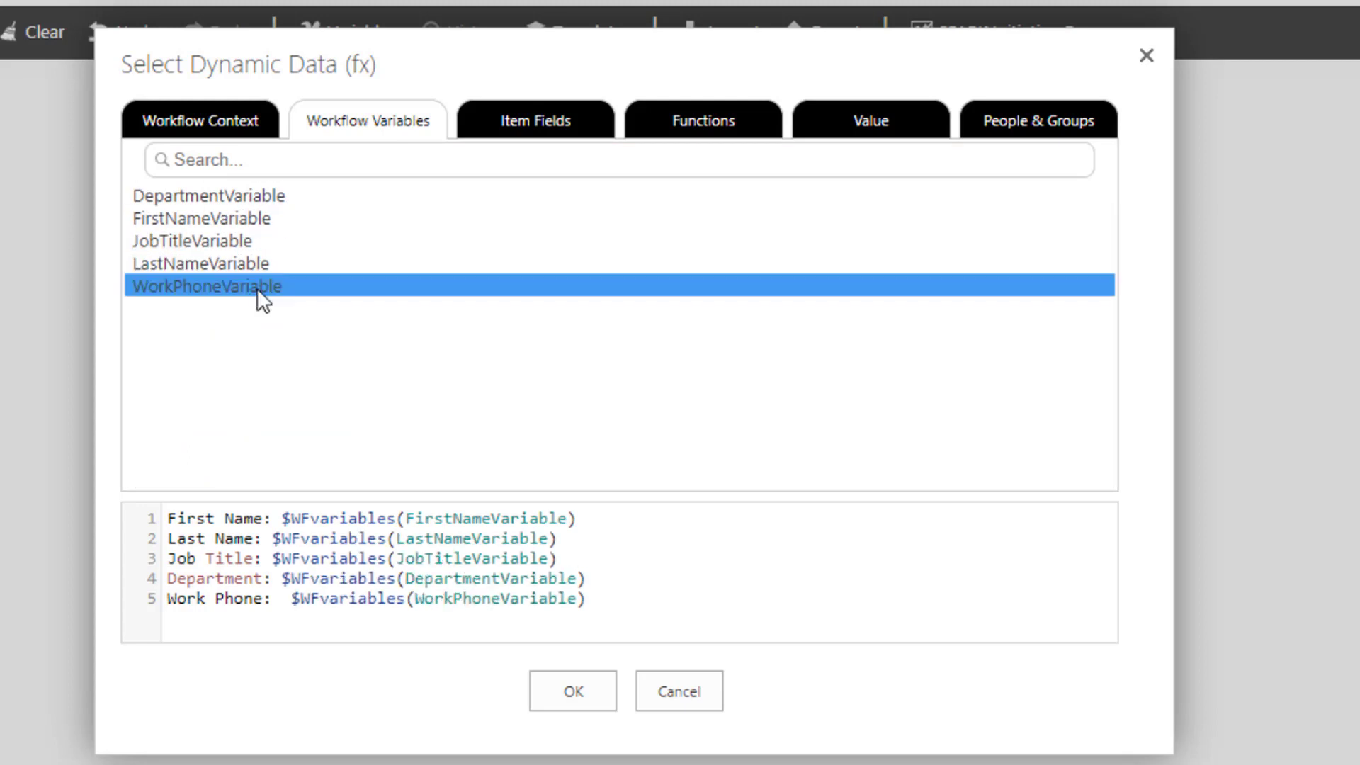
click(558, 690)
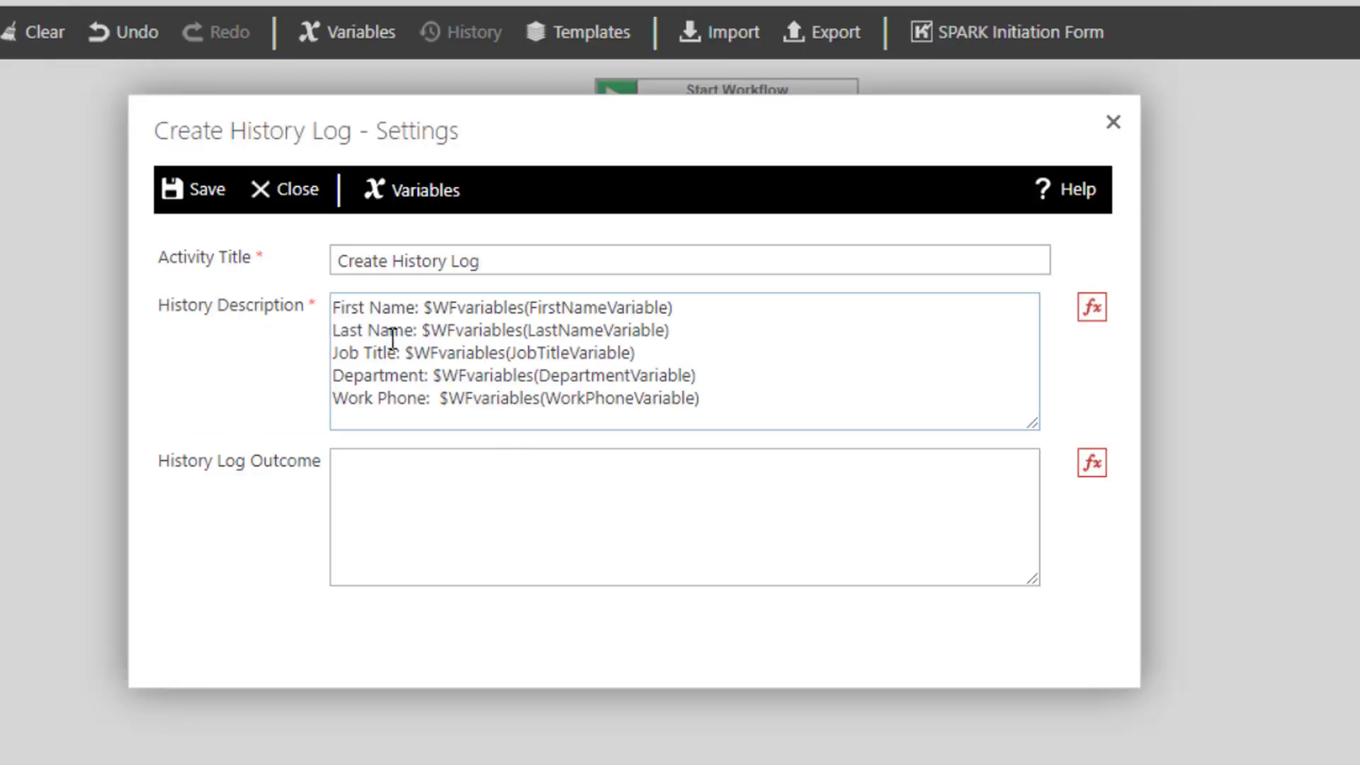
click(205, 202)
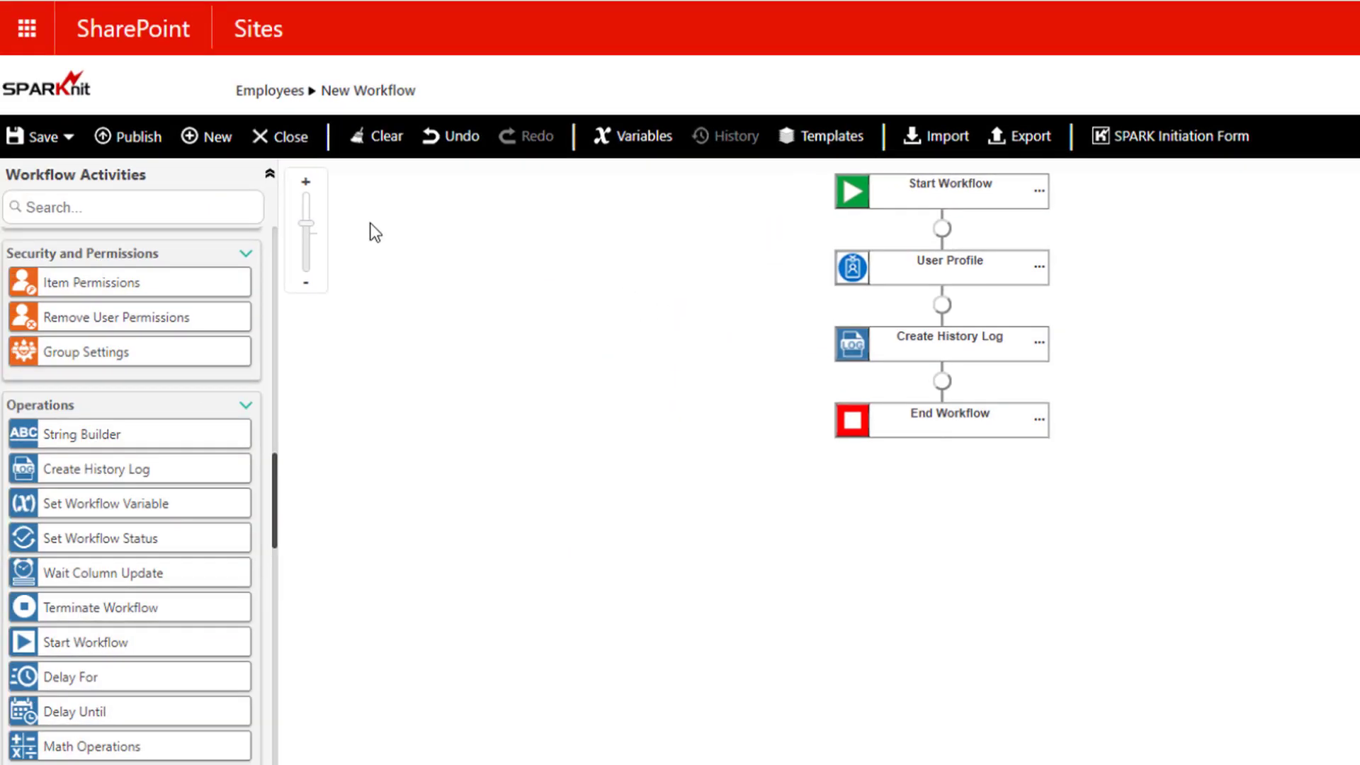
- Publish the workflow with the title and description User Profile WF
click(140, 140)
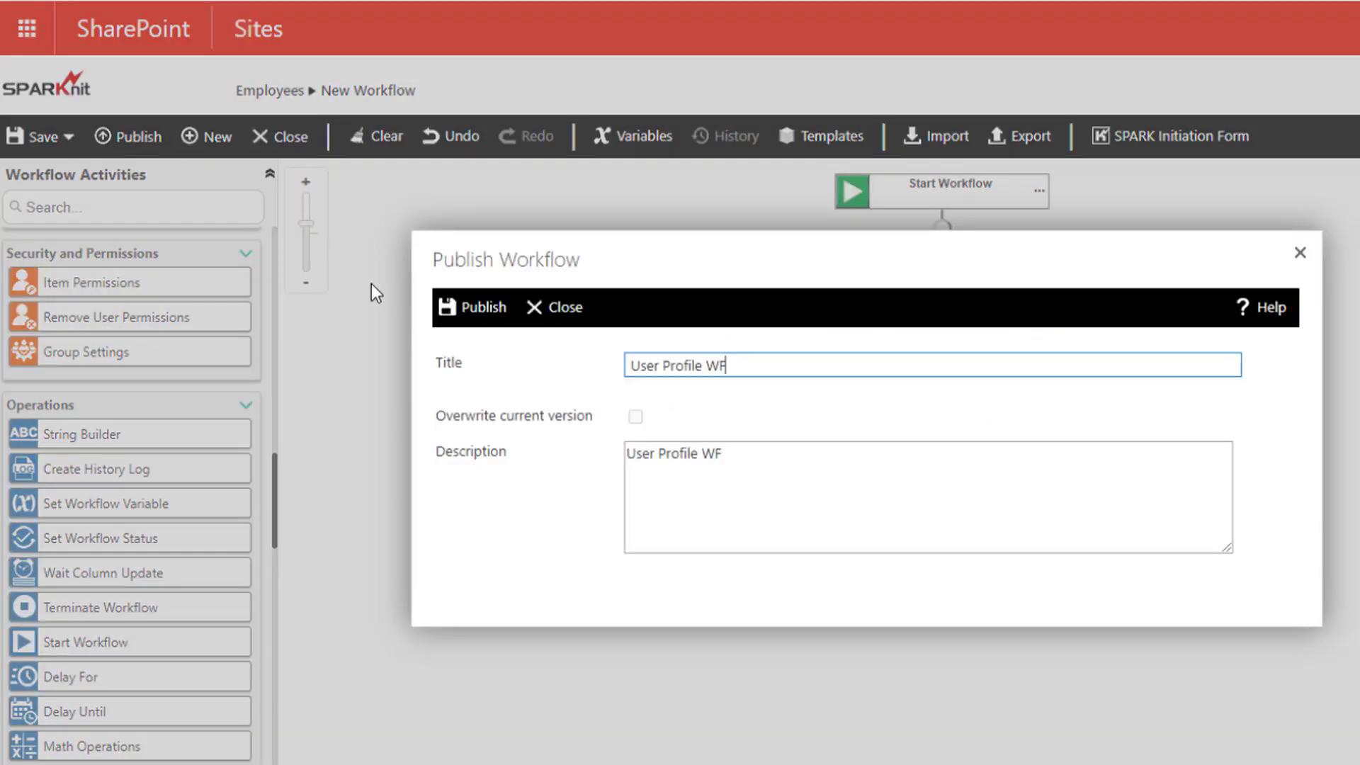
click(479, 312)
click(872, 594)
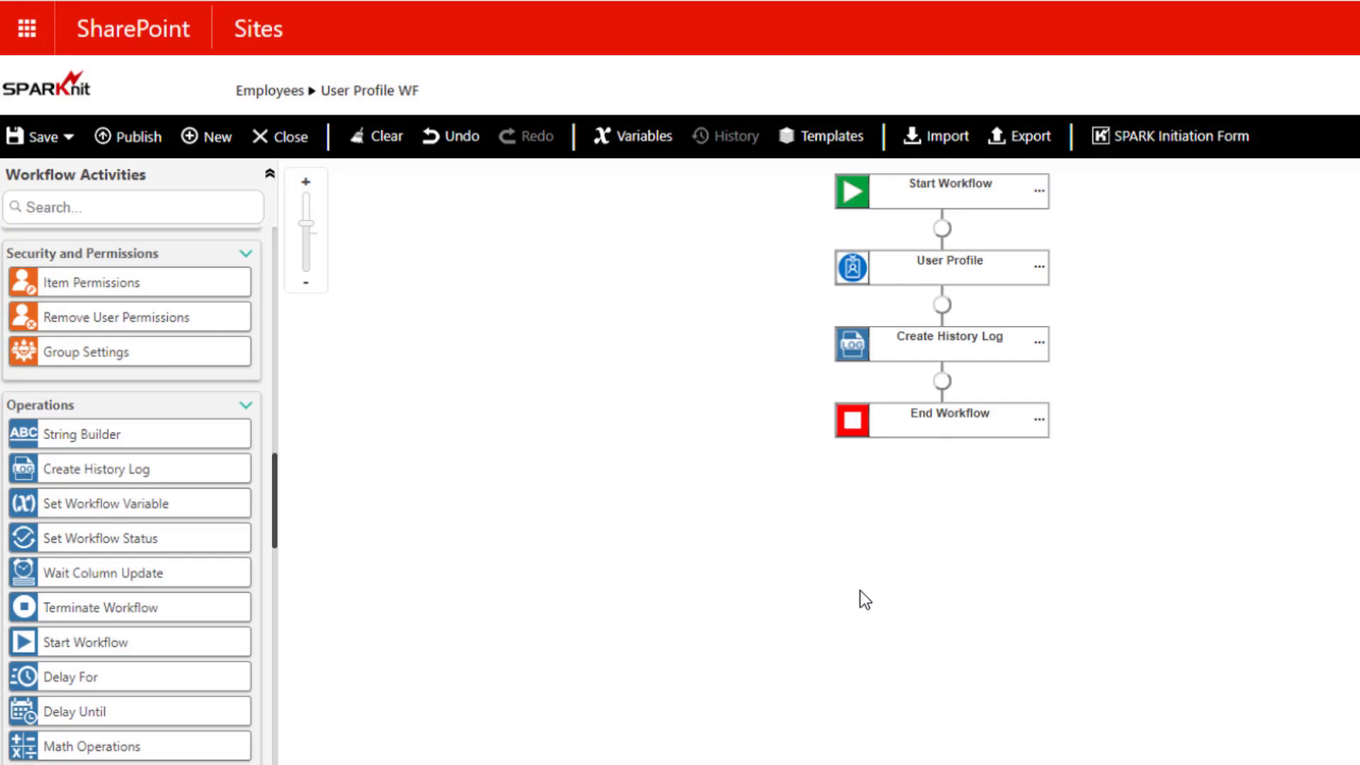
- Return to the Employees list and open the Workflows page of its employee item
click(281, 99)
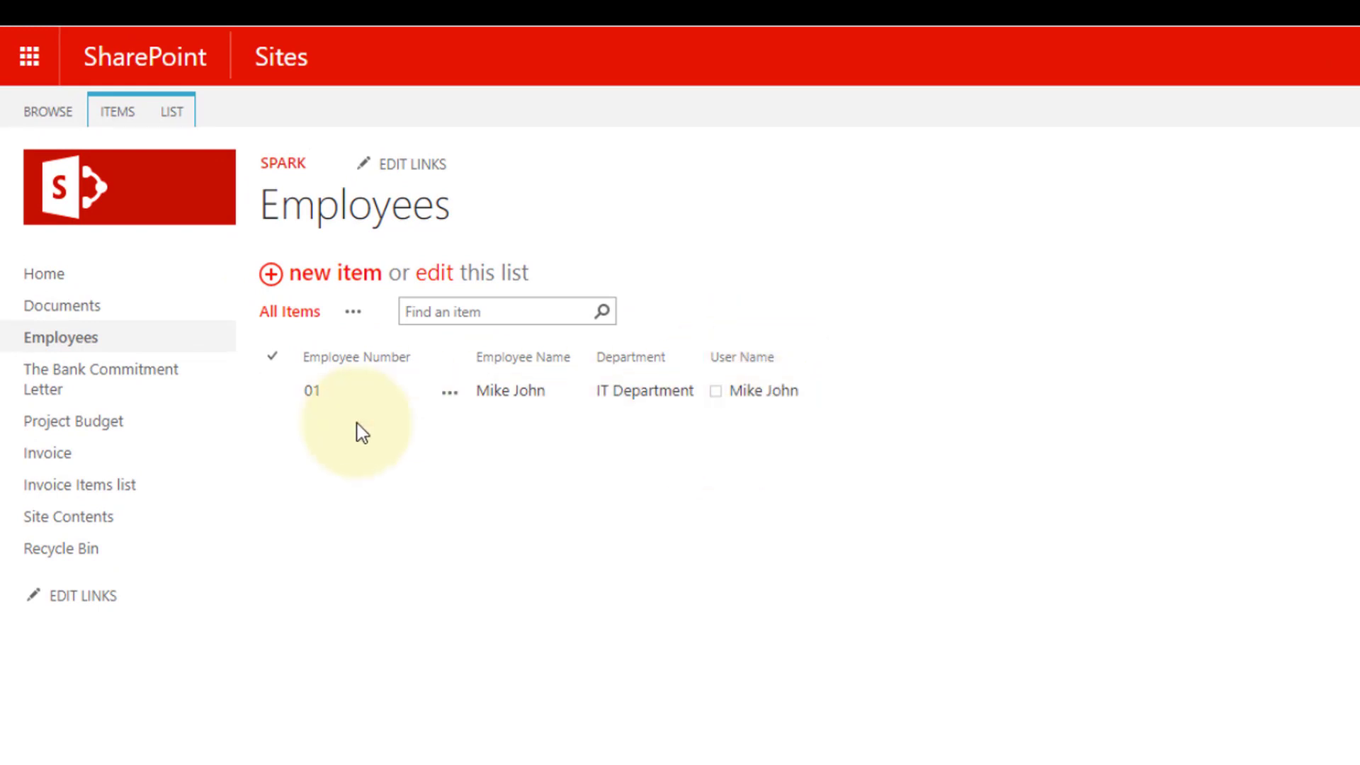
click(273, 392)
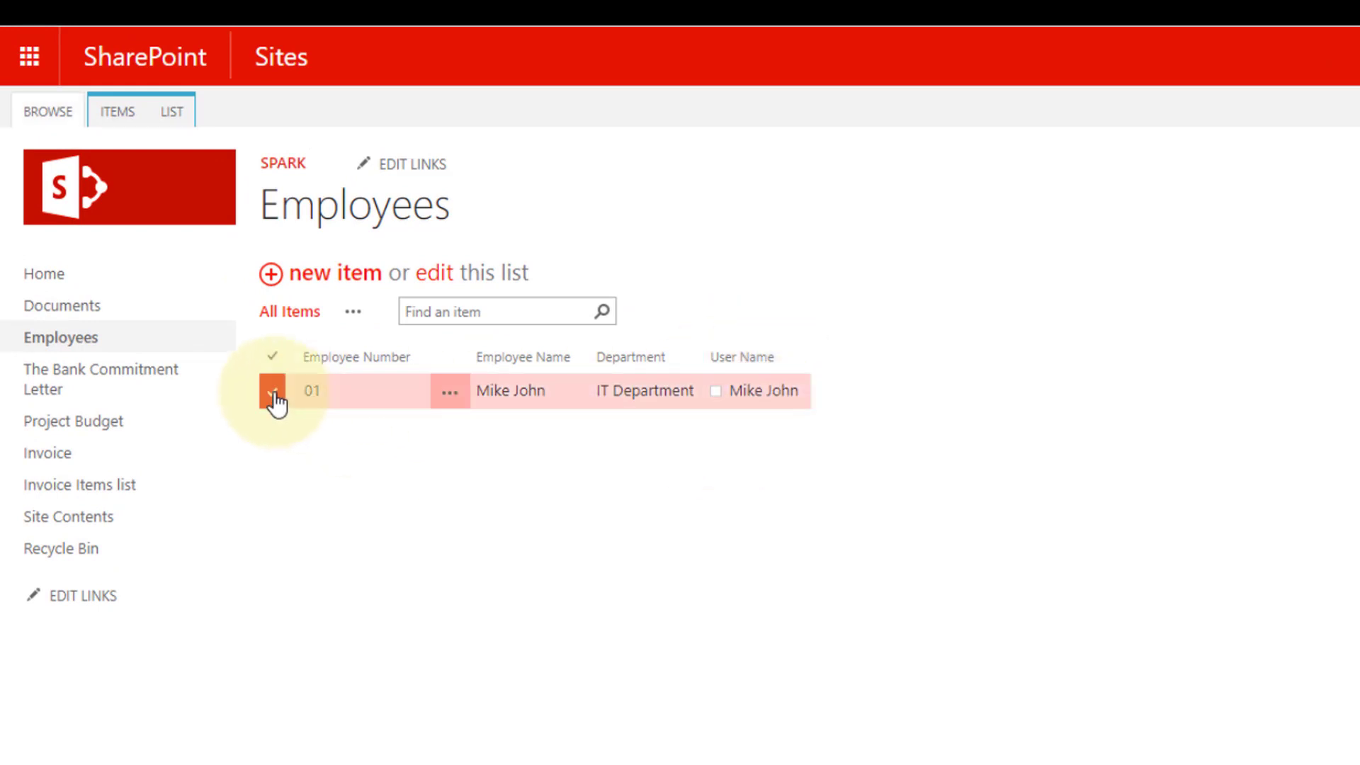
click(449, 402)
mouse_move(495, 539)
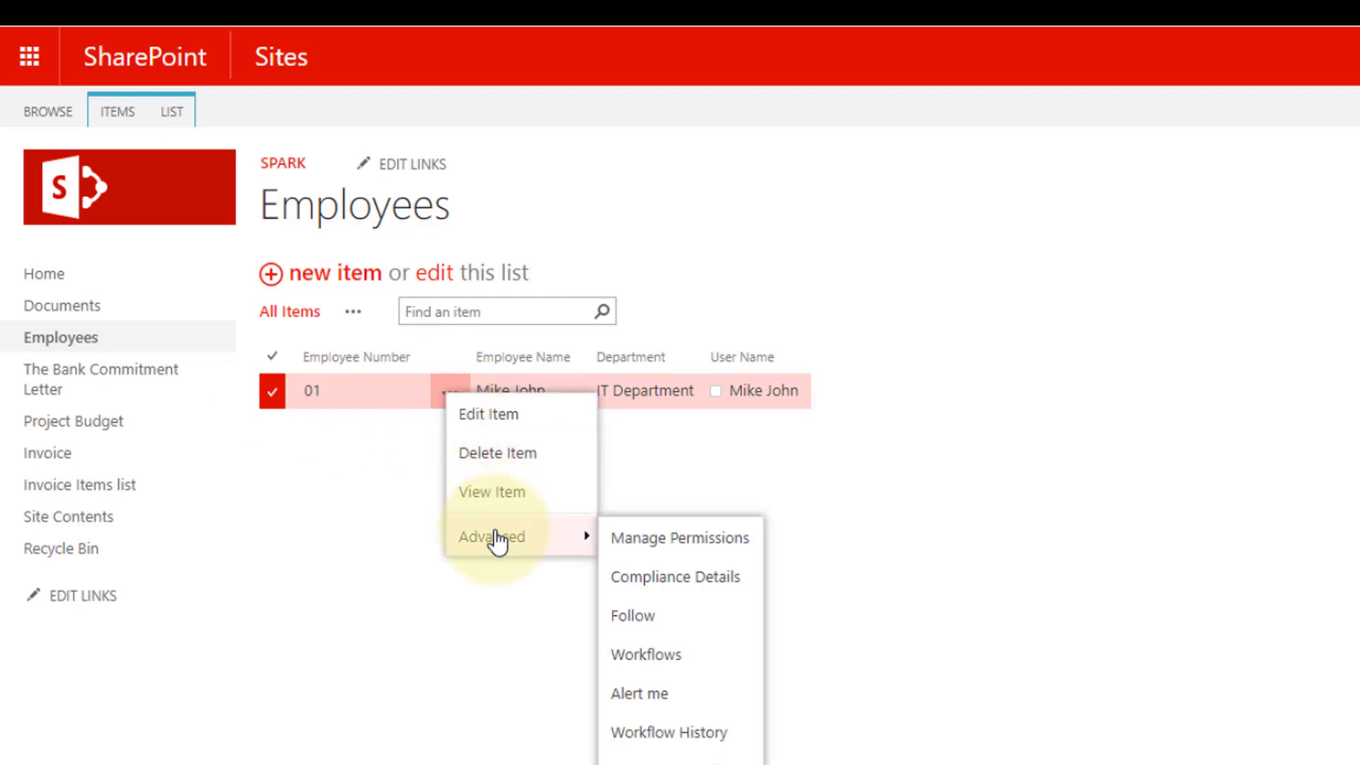
click(657, 663)
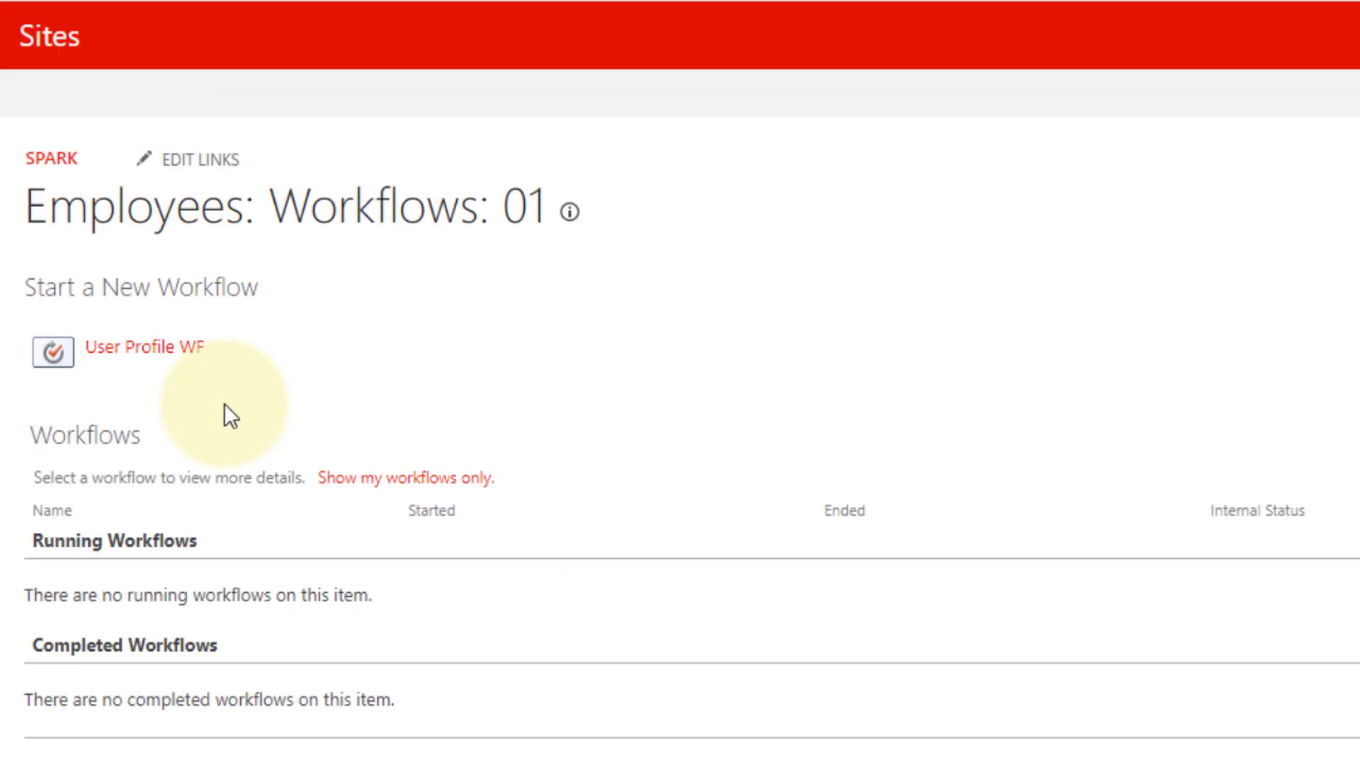
- Start User Profile WF on the employee item and open the run's workflow status page
click(133, 352)
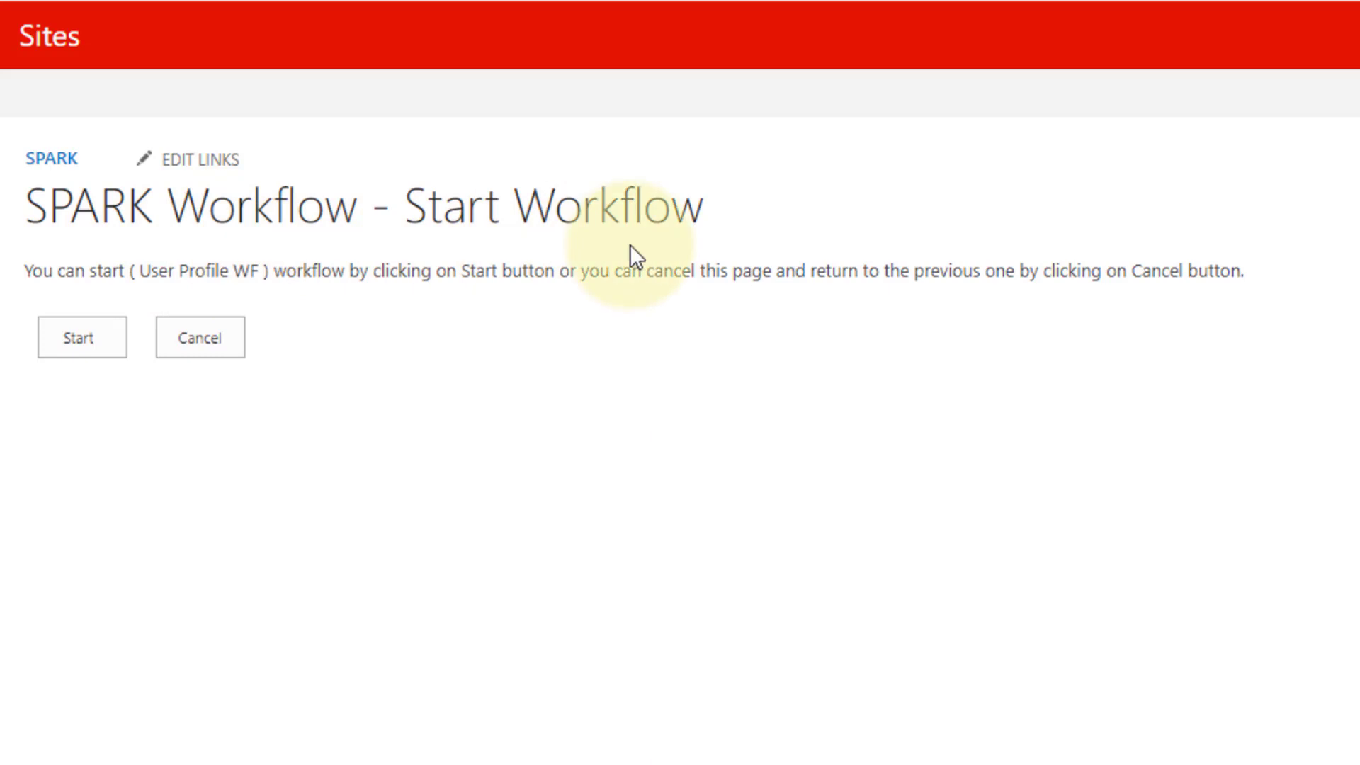
click(76, 338)
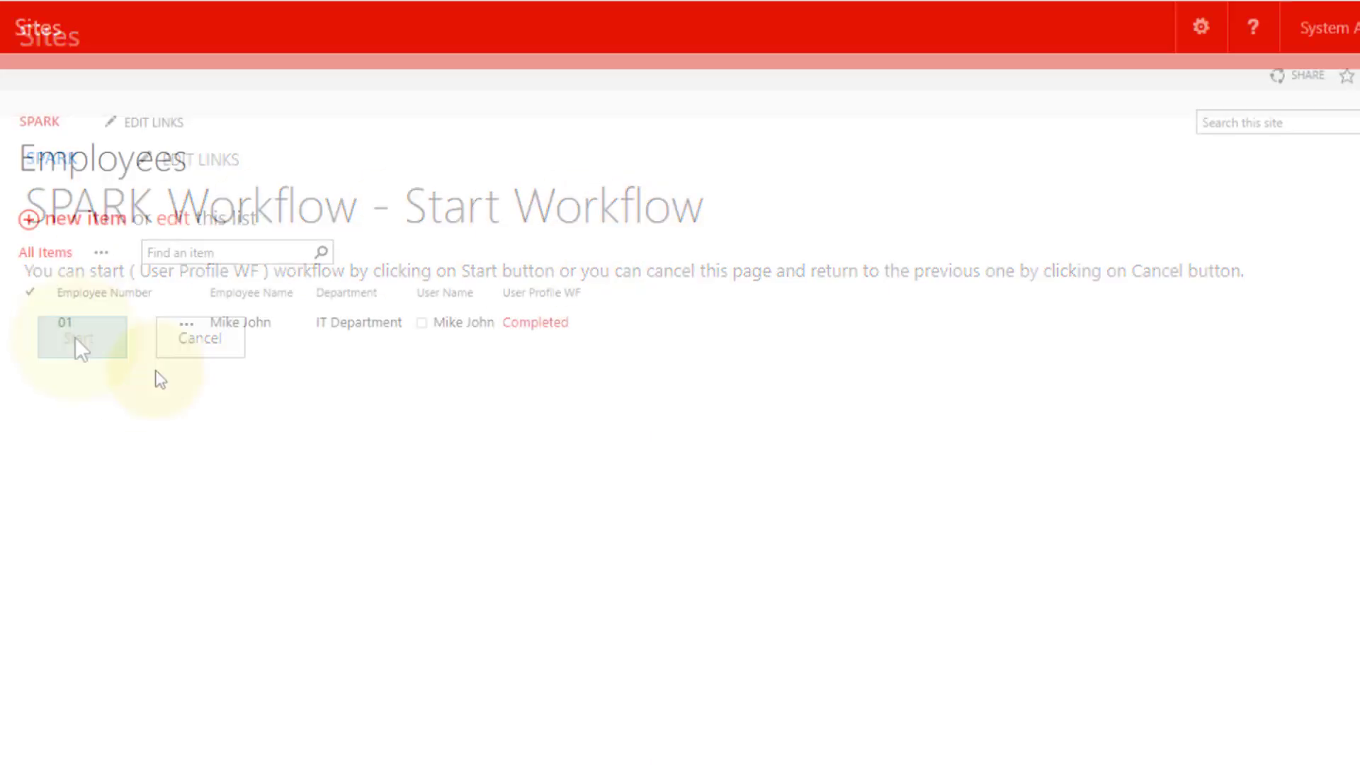
click(535, 328)
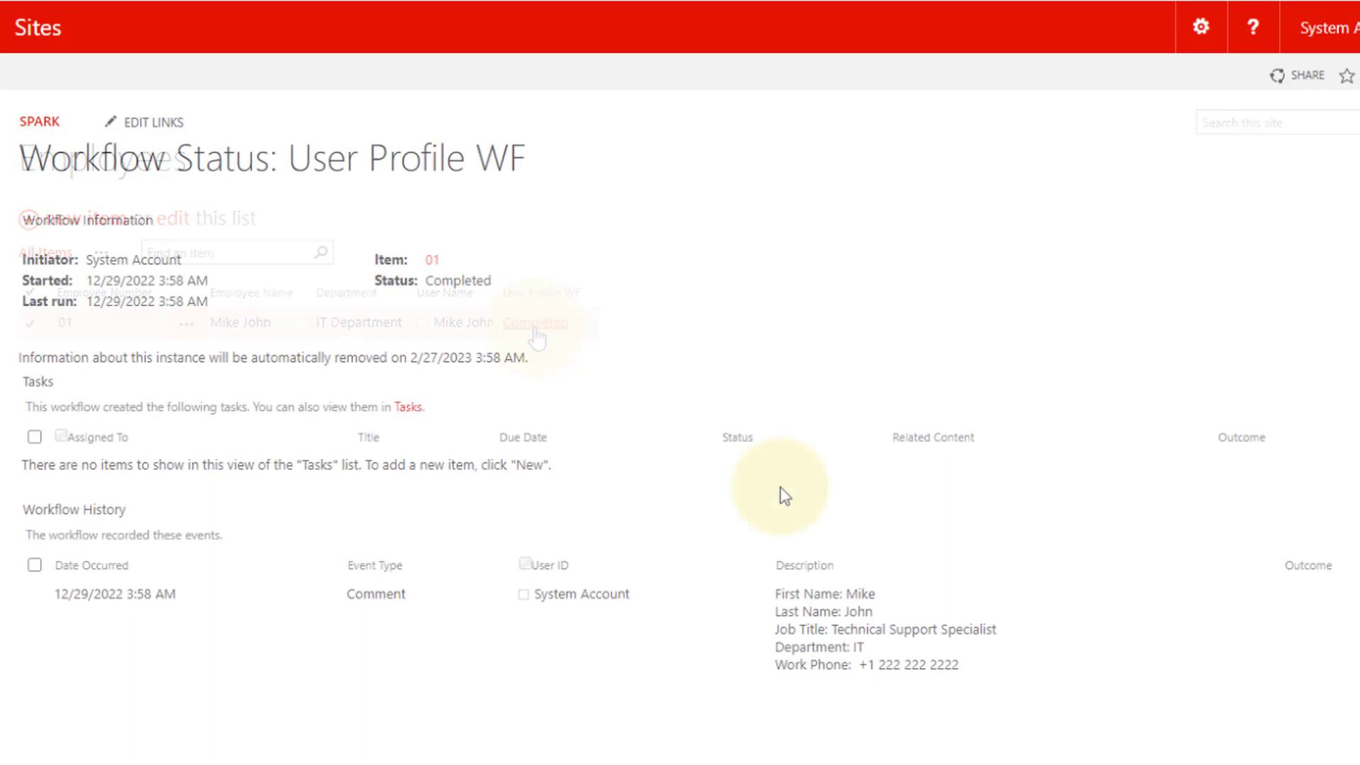